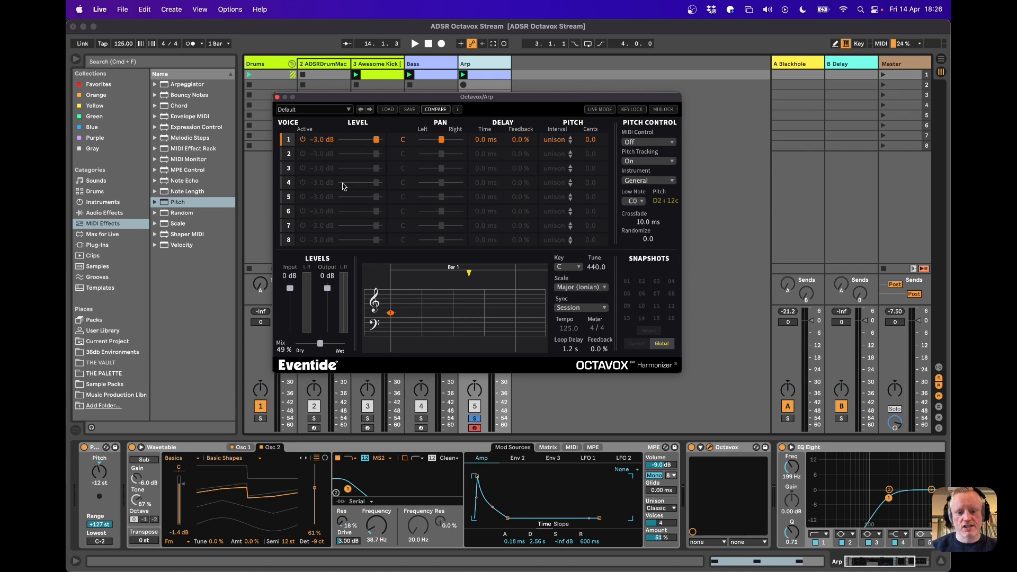
Audition the Arp clip, delete its second and third D2 notes to keep only the first, and return to the track's devices
key("space")
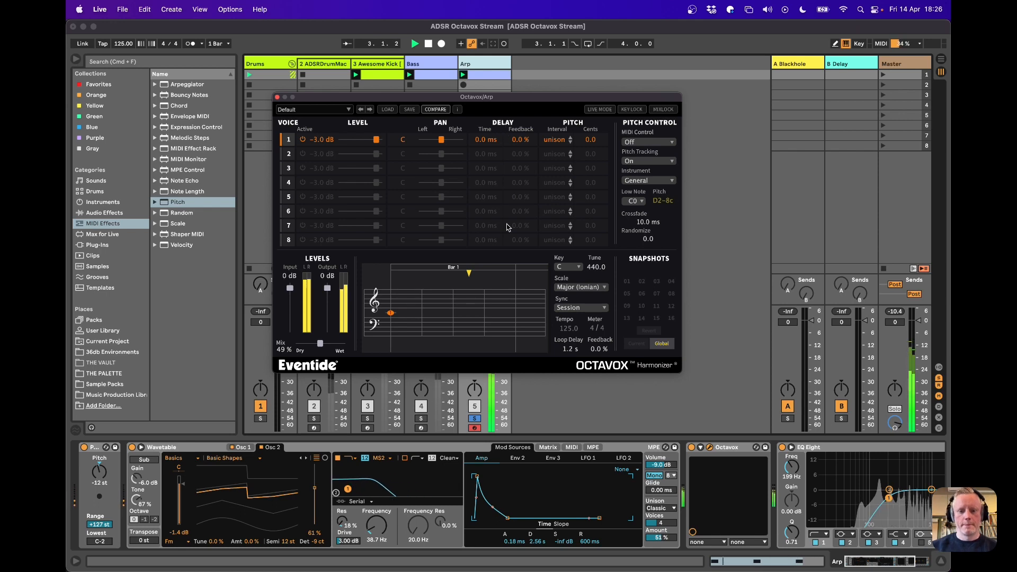
key("space")
double_click(489, 75)
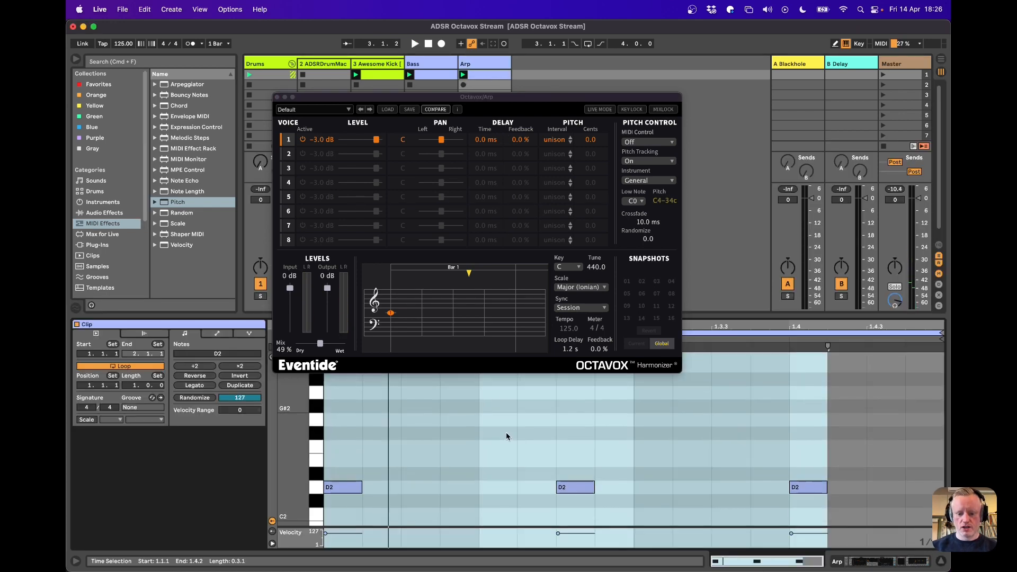
scroll(506, 432, "down", 3)
left_click(580, 439)
left_click_drag(574, 424, 814, 464)
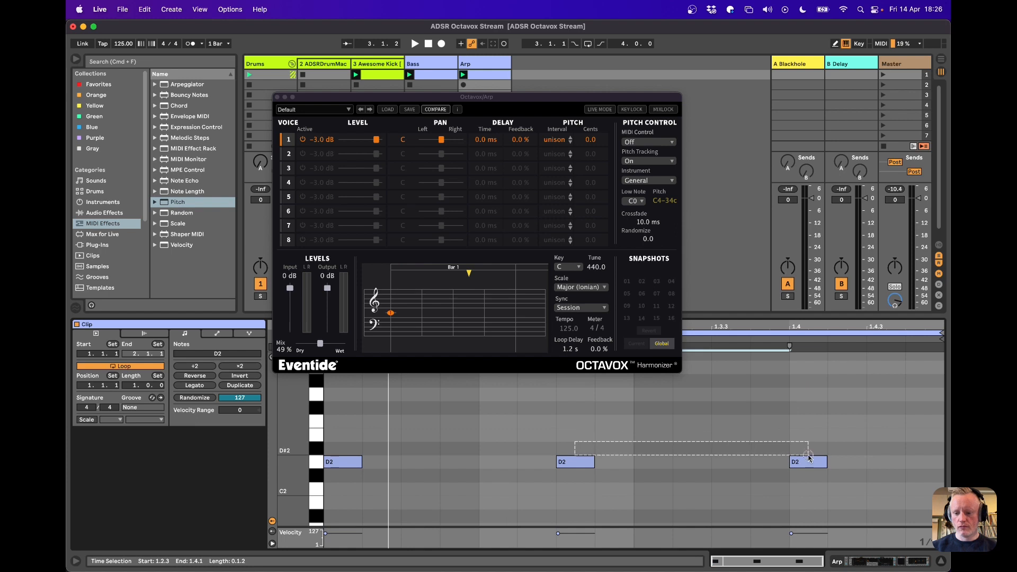
key("Delete")
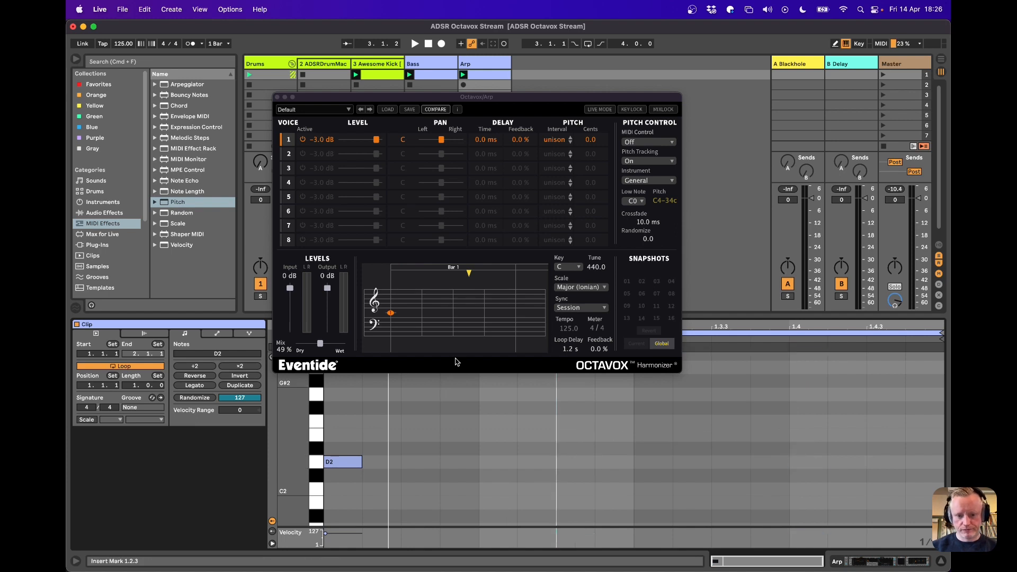
scroll(508, 426, "up", 3)
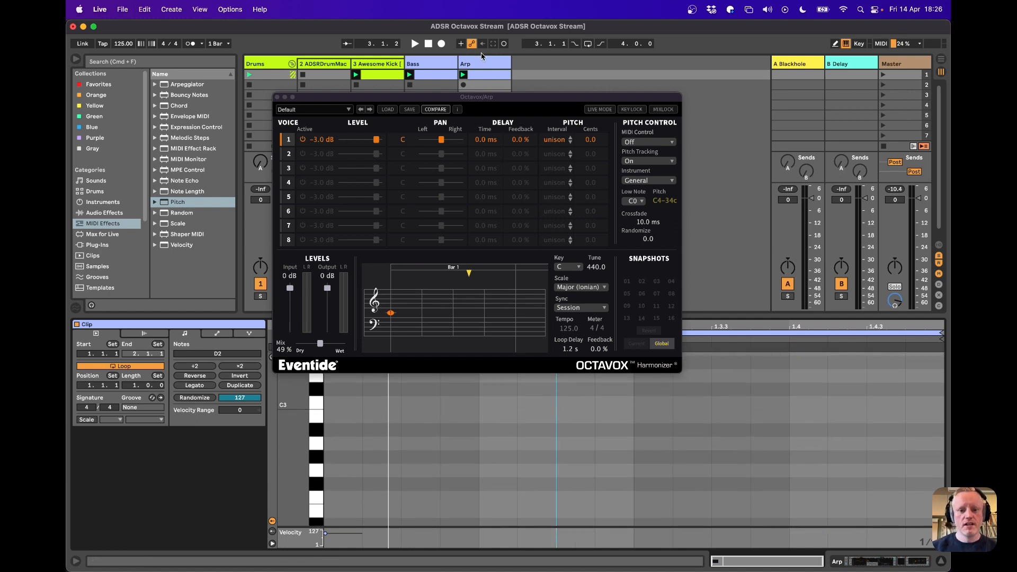
left_click(475, 71)
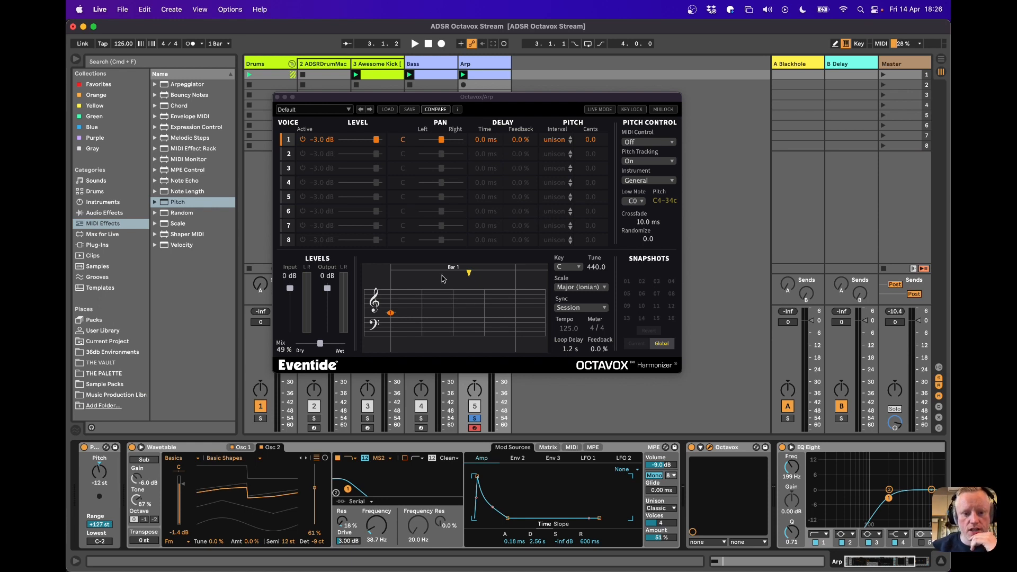
Set Octavox voice 1 to a 120 ms delay and a +3rd interval, auditioning the sound during the adjustment
left_click_drag(391, 317, 397, 315)
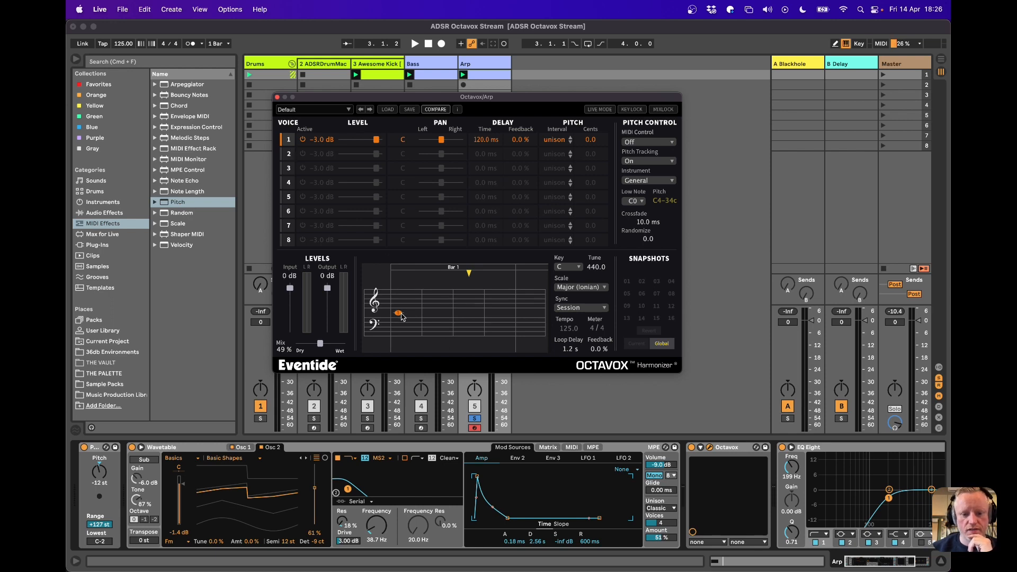
left_click_drag(402, 316, 401, 314)
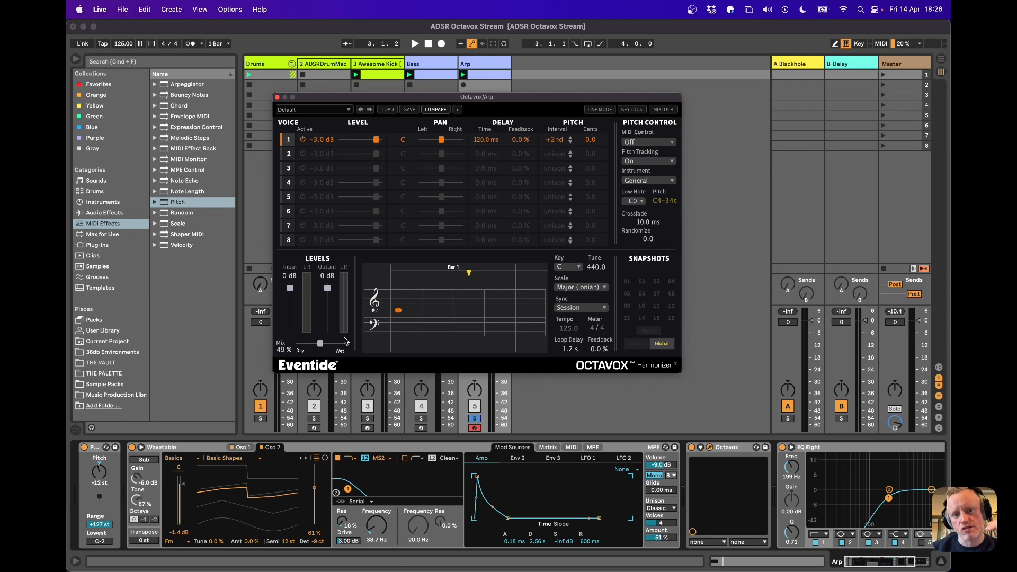
key("space")
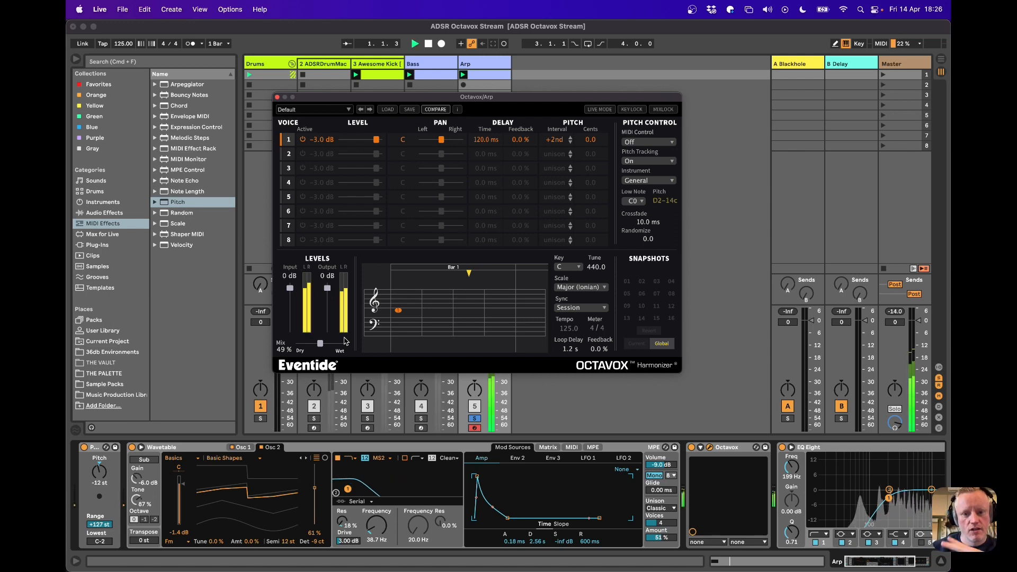
key("space")
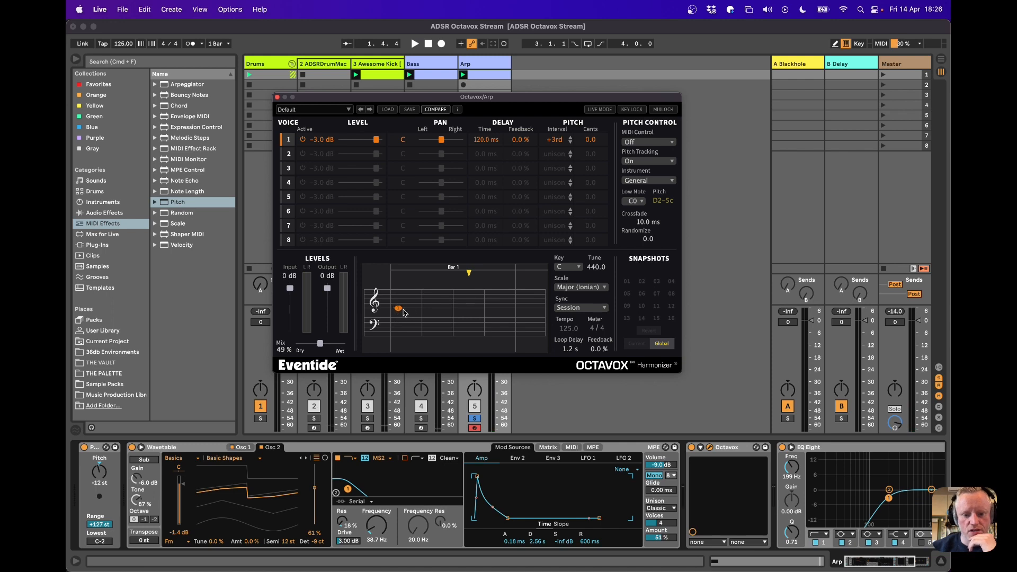
Activate voices 2, 3 and 4, setting voice 2 to 240 ms and +4th, and voice 3 to 360 ms and +5th
left_click(302, 155)
left_click_drag(390, 312, 416, 307)
left_click(303, 168)
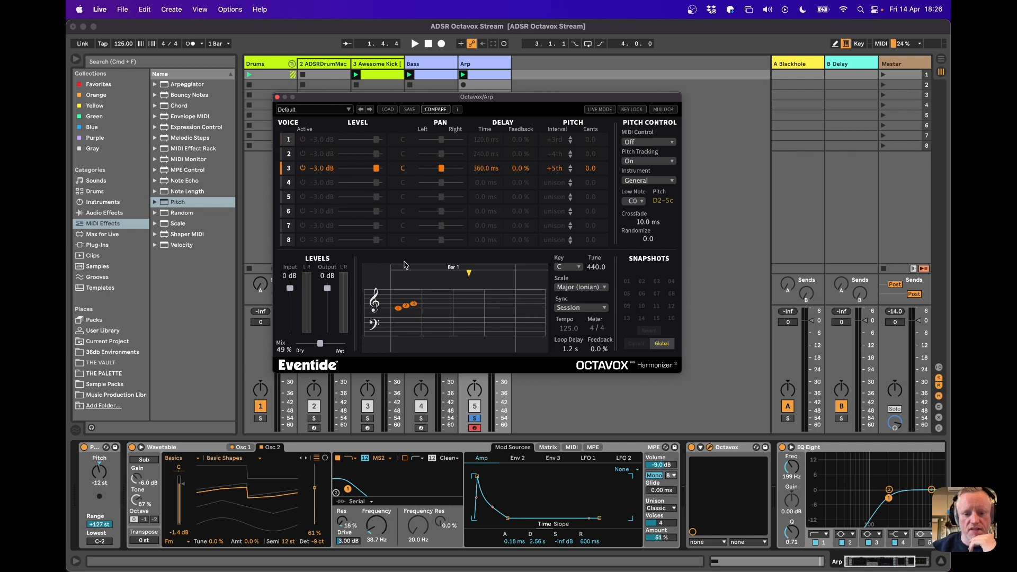
left_click(304, 183)
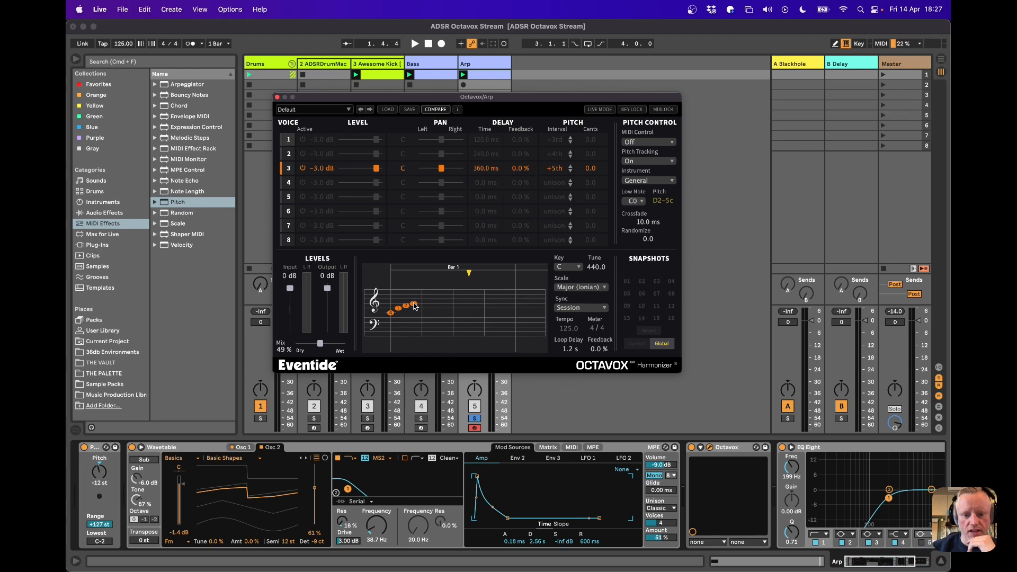
During playback, pan voice 1 to 78L, voice 2 to 83R, voice 3 to 45L and voice 4 to 69R
key("space")
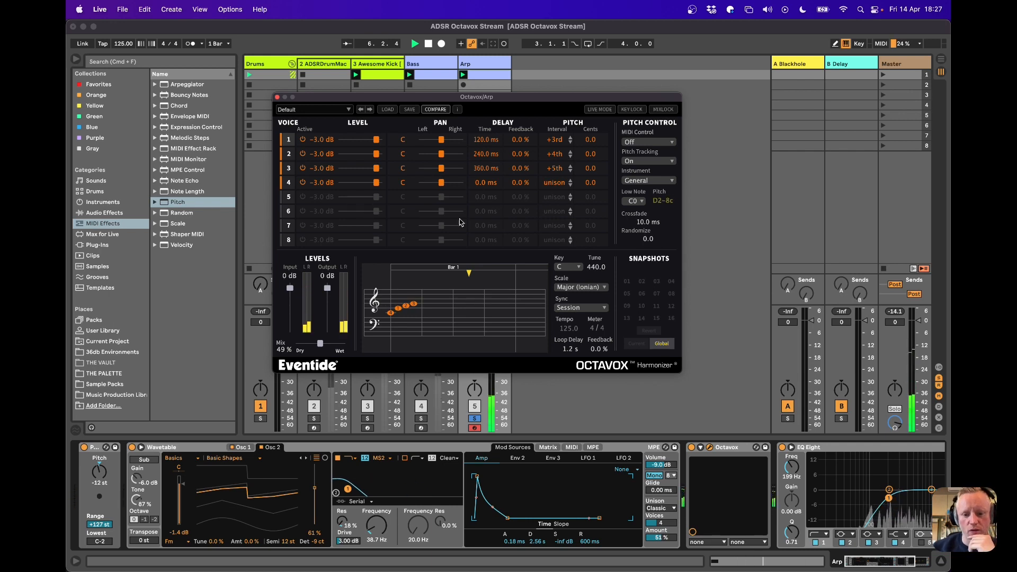
left_click_drag(442, 141, 456, 186)
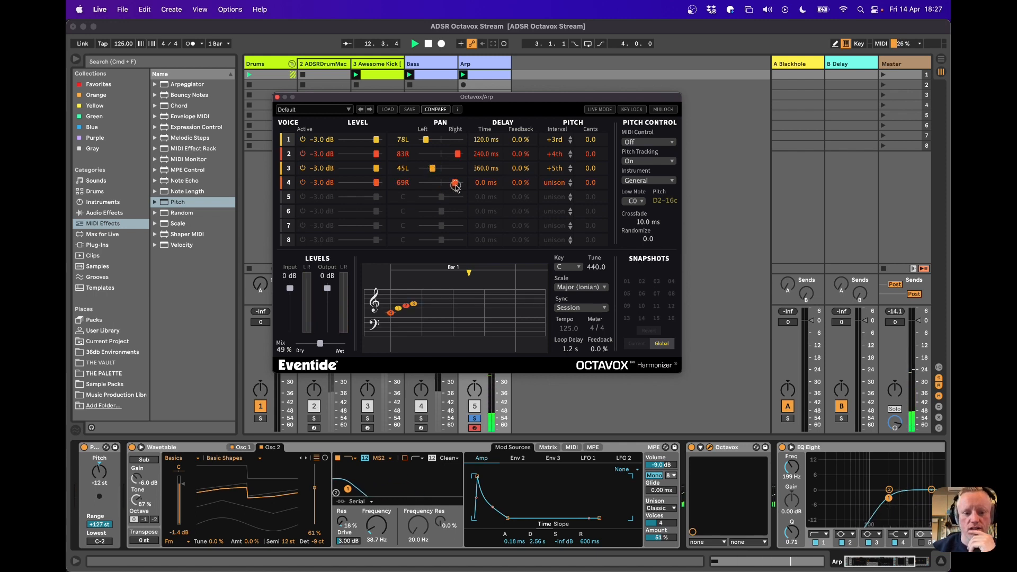
Set voice 4 to 600 ms delay, +1 oct interval, 45.2% feedback and 62R pan, and stop playback
mouse_move(554, 183)
left_mouse_down()
mouse_move(562, 155)
mouse_move(560, 185)
left_mouse_up()
left_click_drag(390, 313, 429, 298)
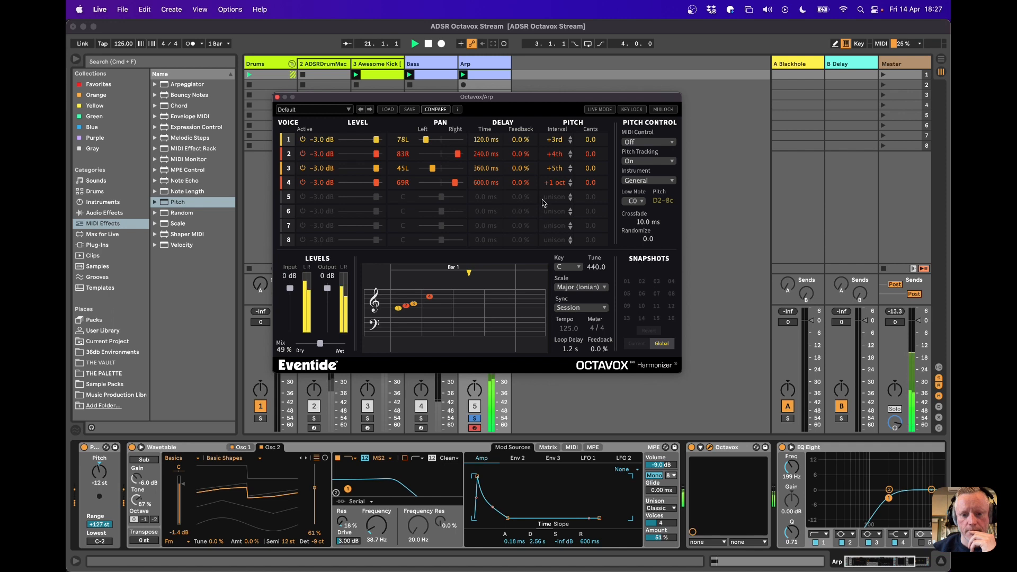
left_click_drag(522, 183, 532, 127)
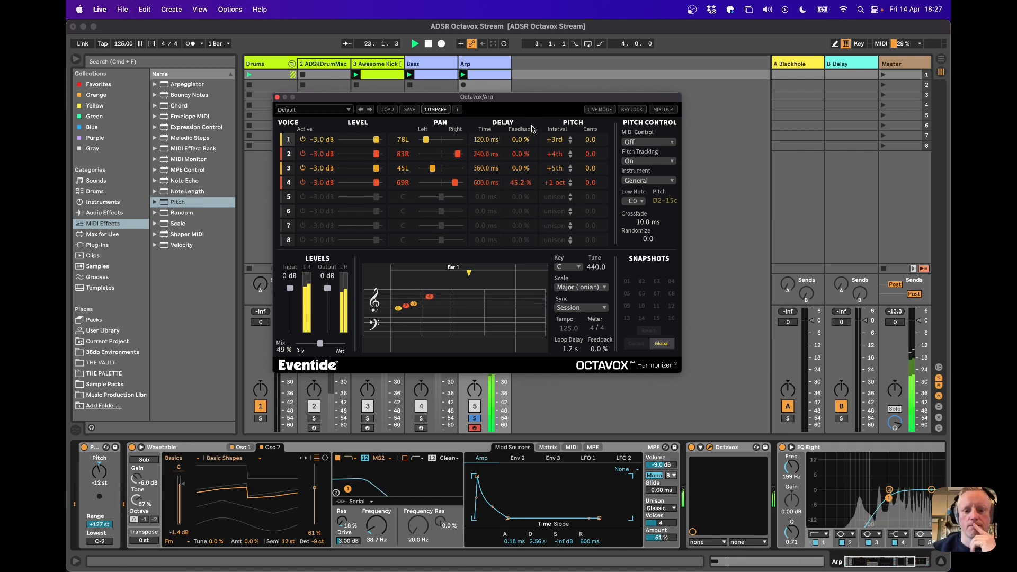
left_click_drag(455, 185, 453, 187)
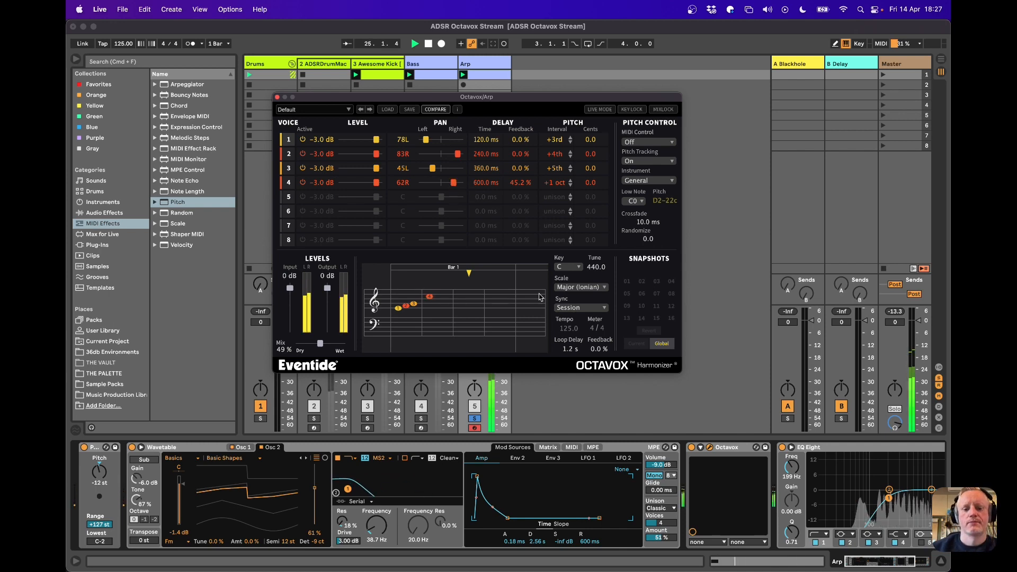
key("space")
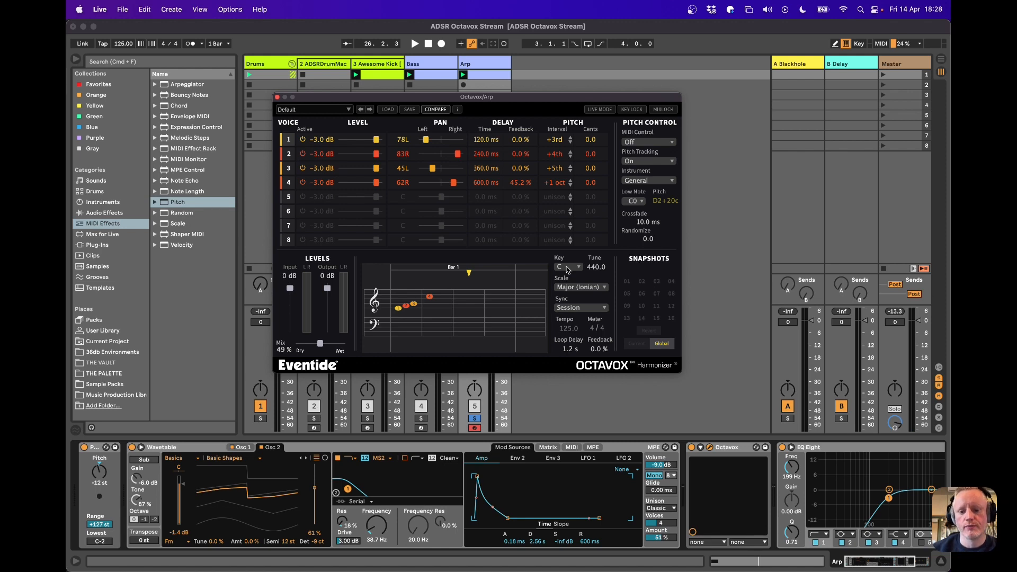
Set the harmonizer's key to D and its scale to Dorian
left_click(565, 267)
left_click(567, 299)
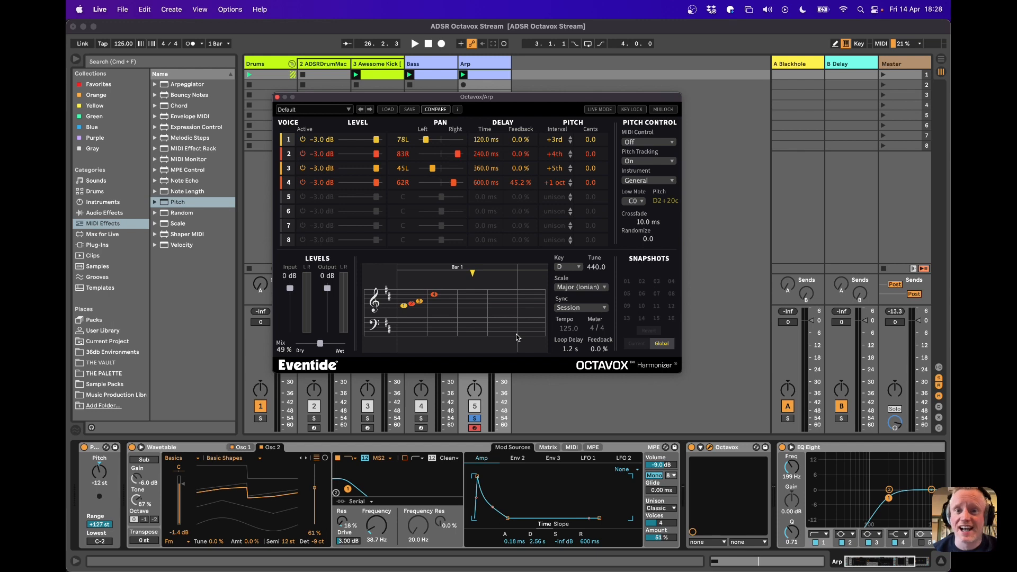
left_click(577, 288)
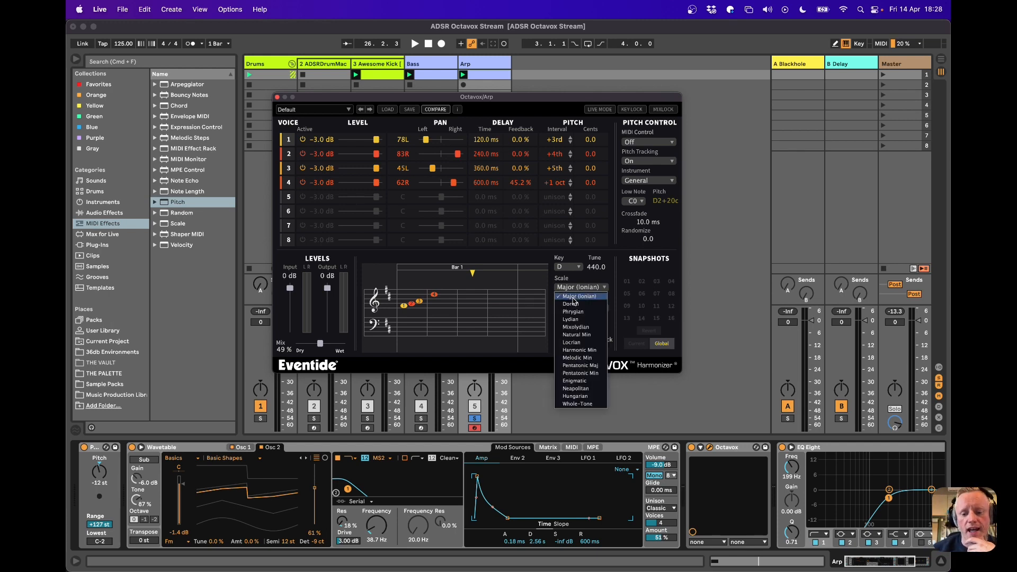
left_click(571, 305)
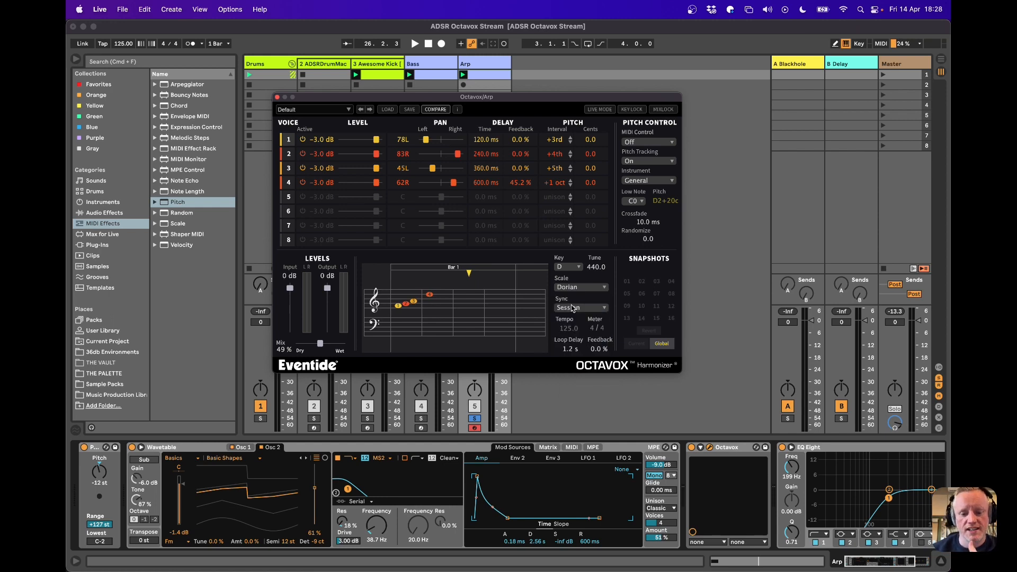
Start playback and audition the Phrygian, Lydian and Mixolydian scales in turn
key("space")
left_click(571, 289)
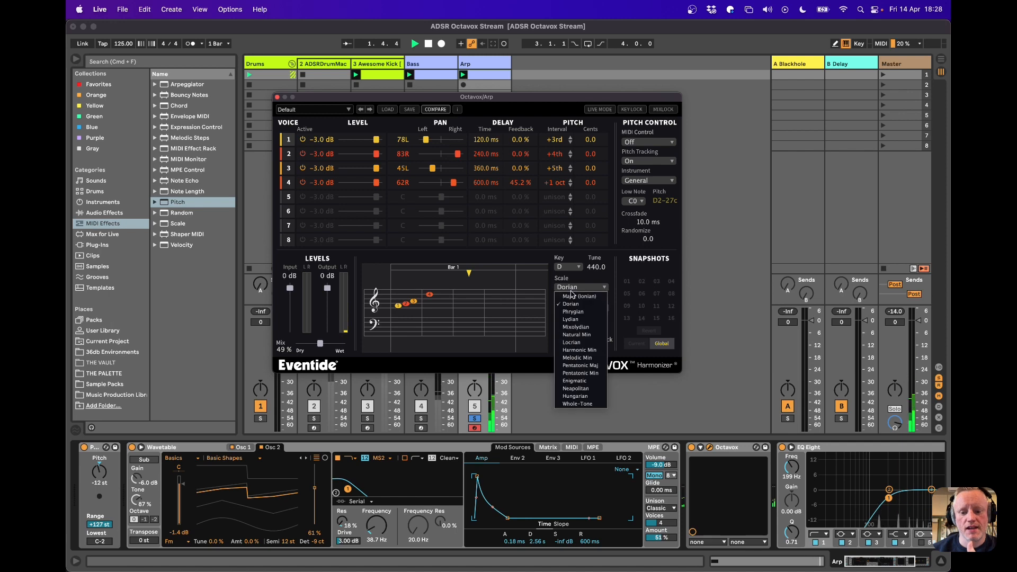
left_click(572, 312)
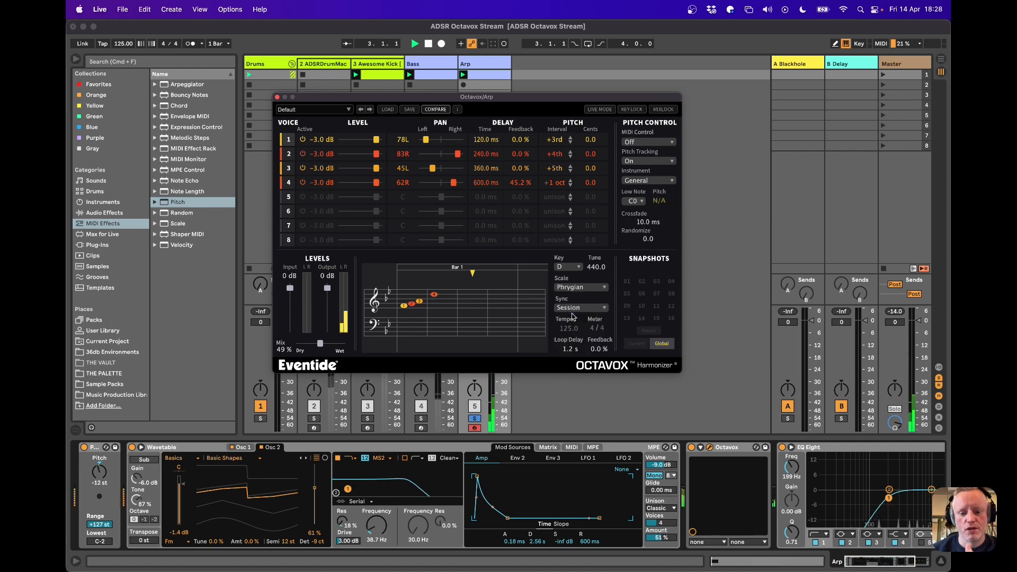
left_click(575, 289)
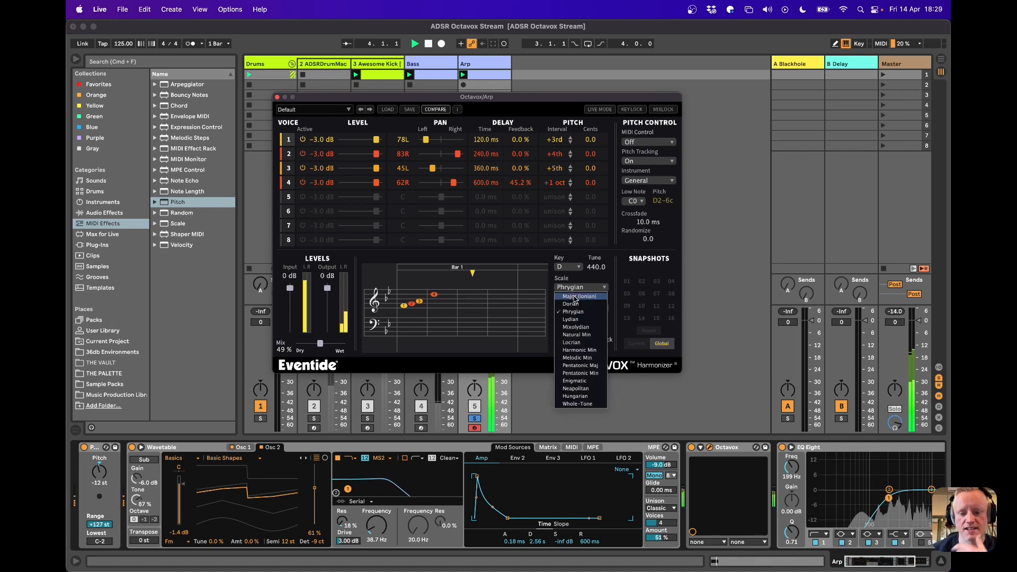
left_click(572, 319)
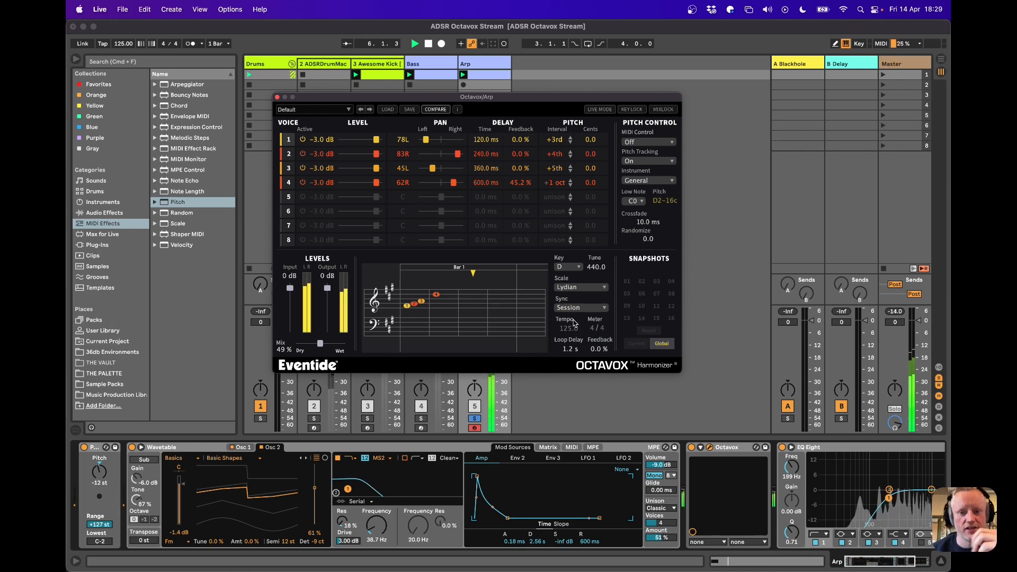
left_click(570, 290)
left_click(571, 327)
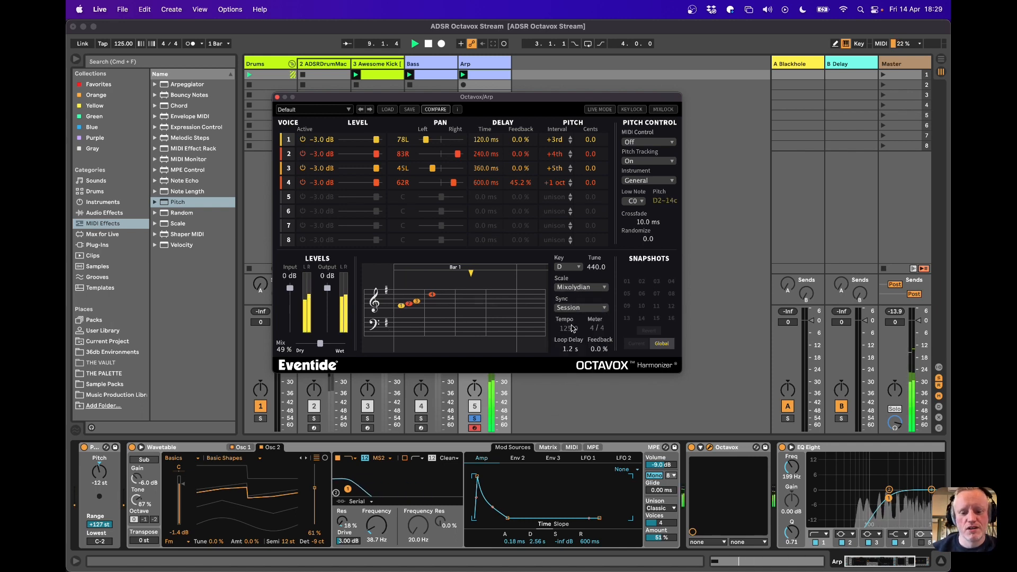
Audition the Natural Min, Locrian and Harmonic Min scales in turn during playback
left_click(572, 288)
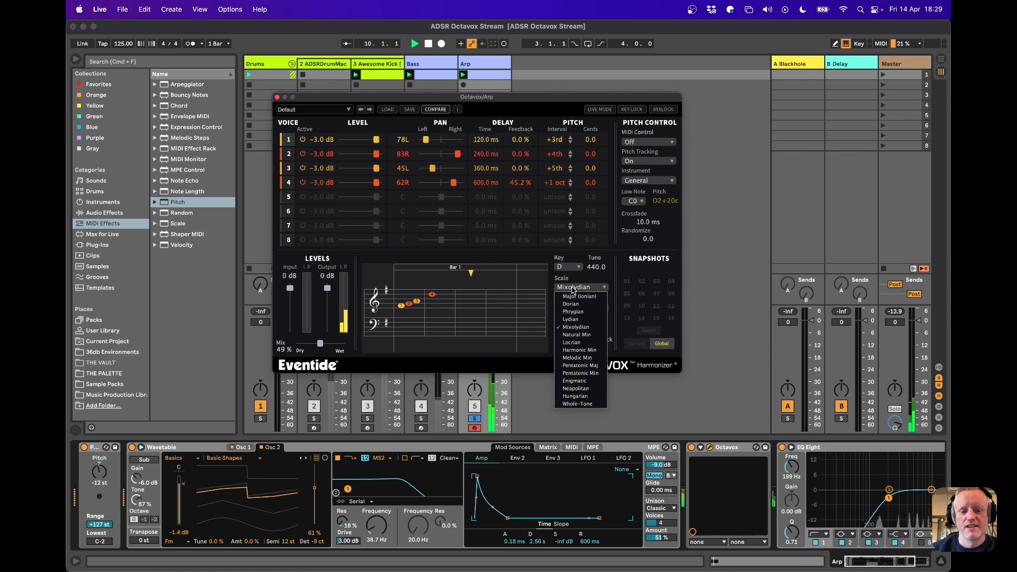
left_click(574, 334)
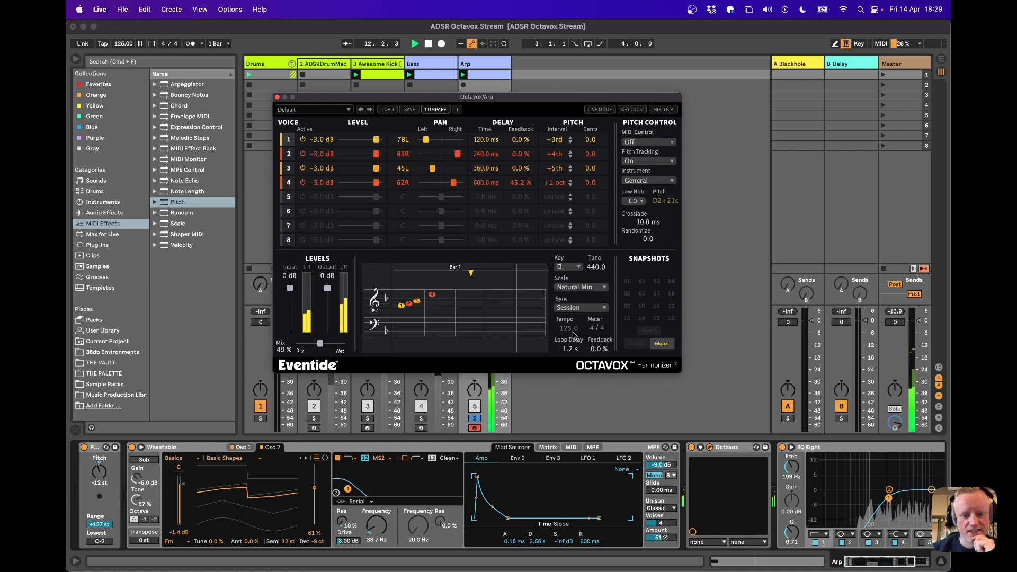
left_click(574, 292)
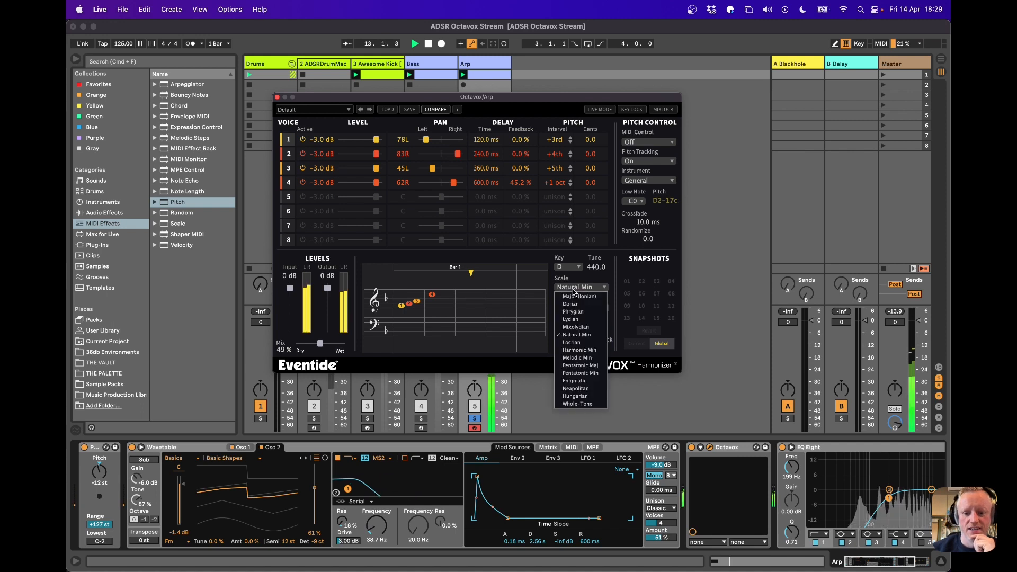
left_click(578, 347)
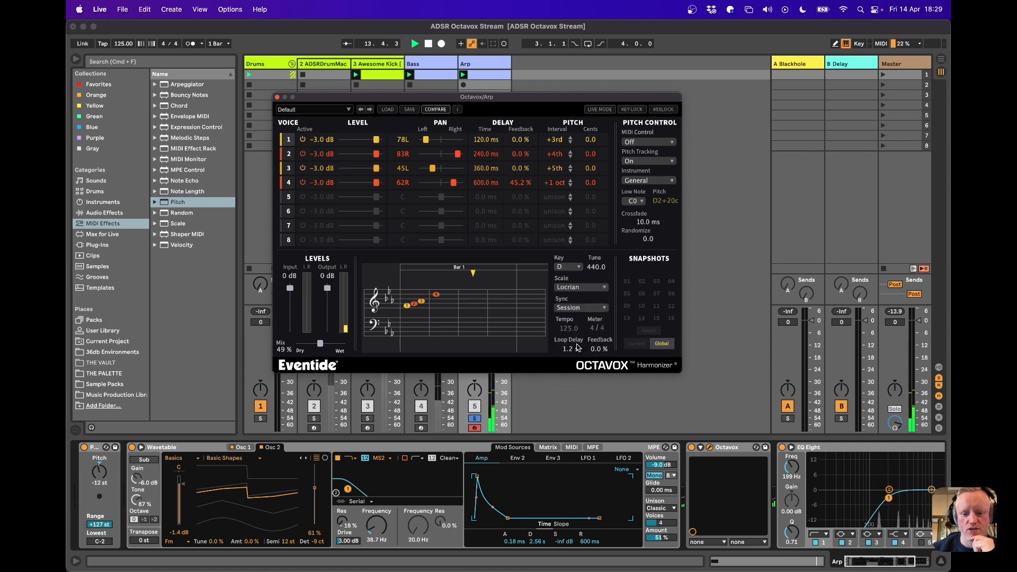
left_click(577, 289)
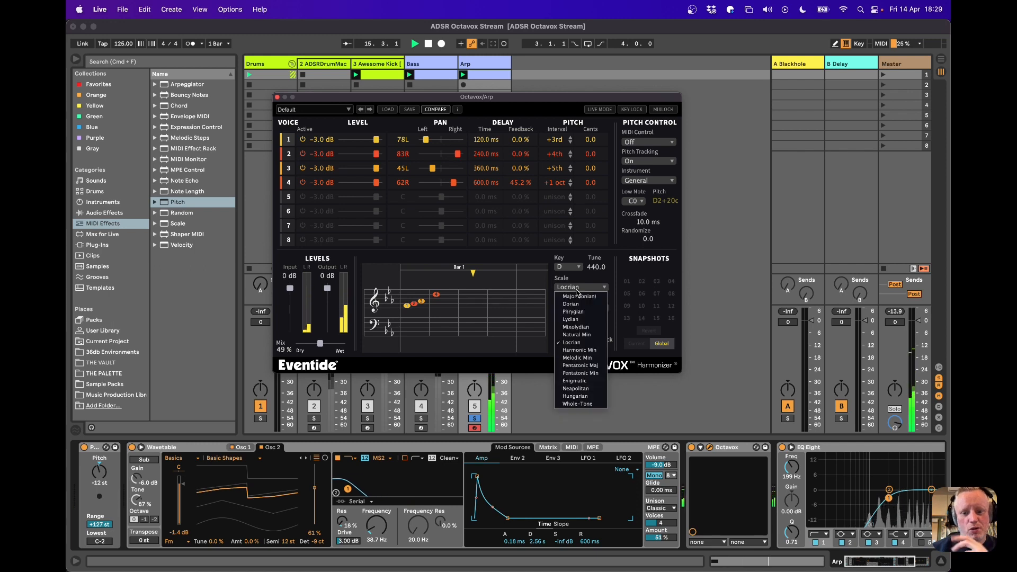
left_click(576, 352)
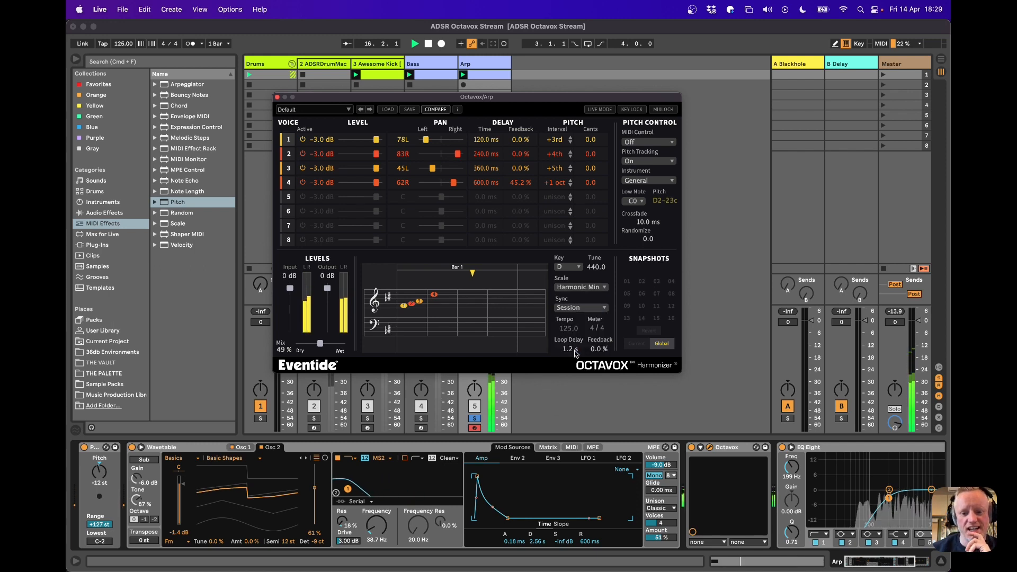
Set the harmonizer's scale to Melodic Min, listen to it and stop playback
left_click(571, 291)
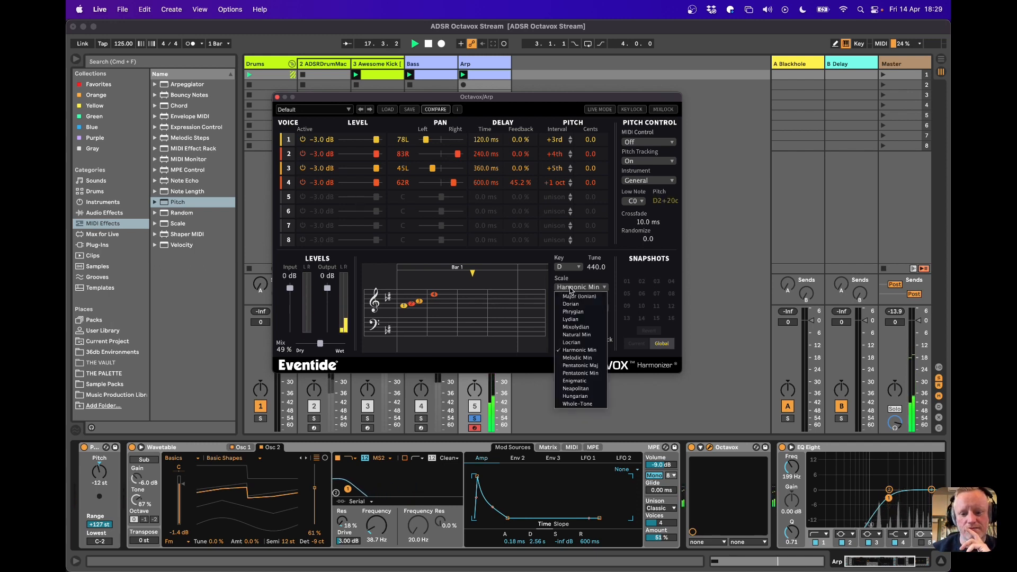
left_click(573, 360)
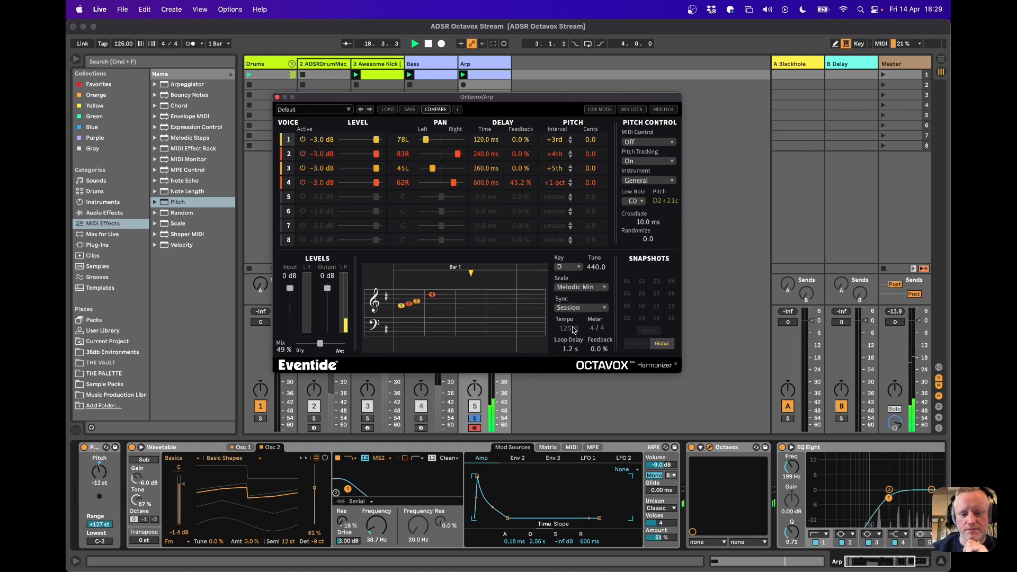
key("space")
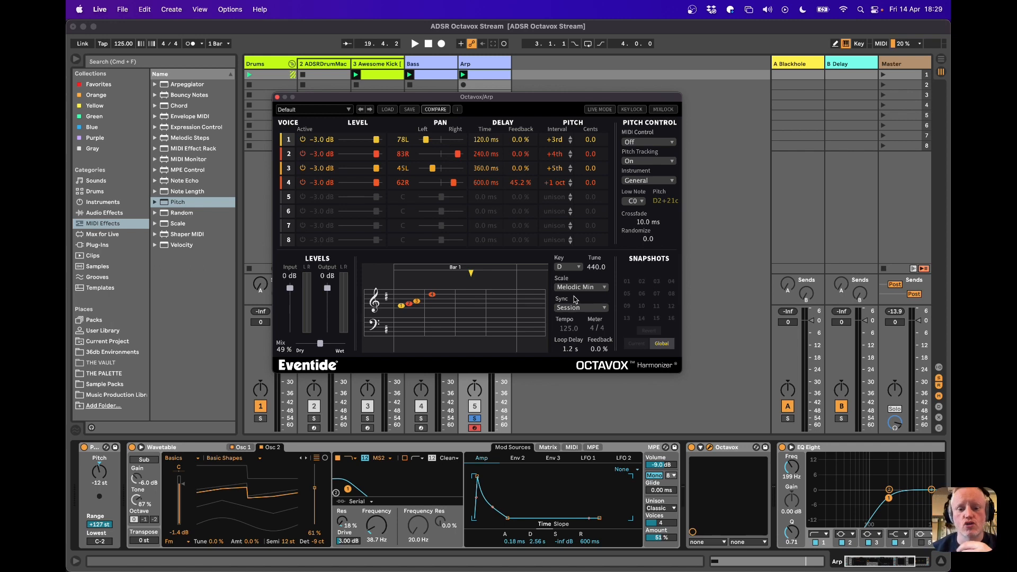
Audition the Pentatonic Maj, Pentatonic Min and Enigmatic scales in turn, starting playback along the way
left_click(573, 295)
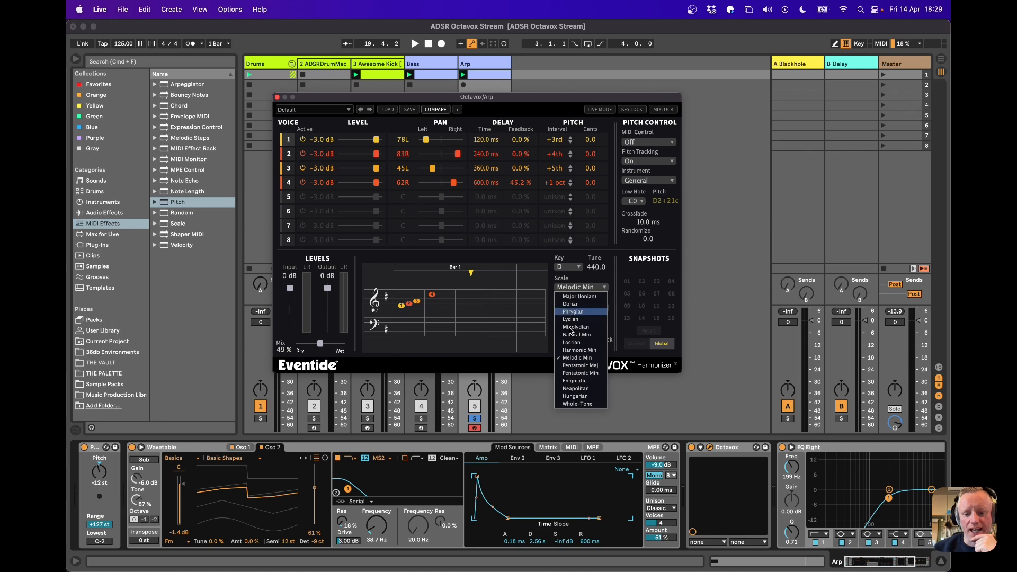
left_click(571, 368)
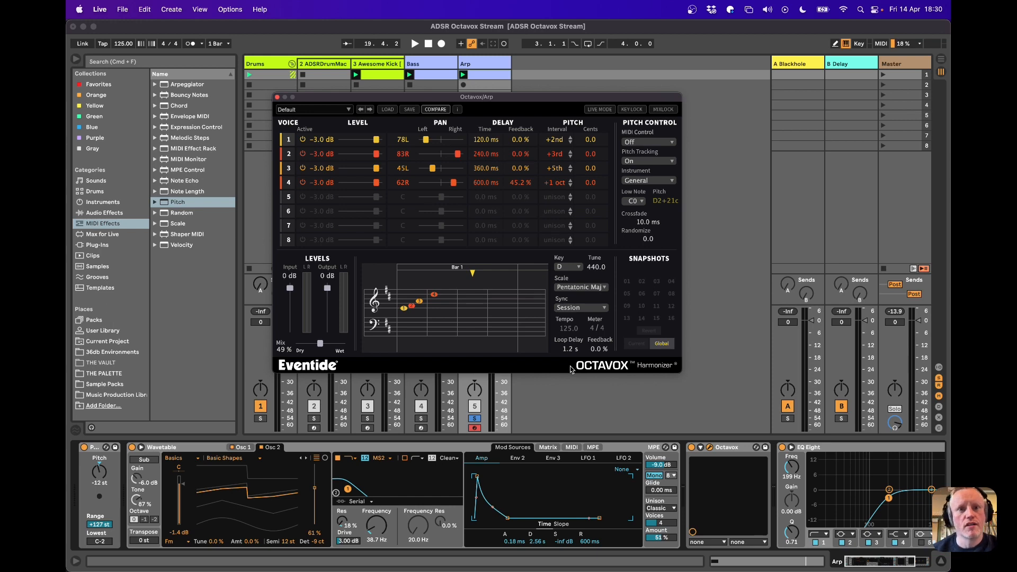
key("space")
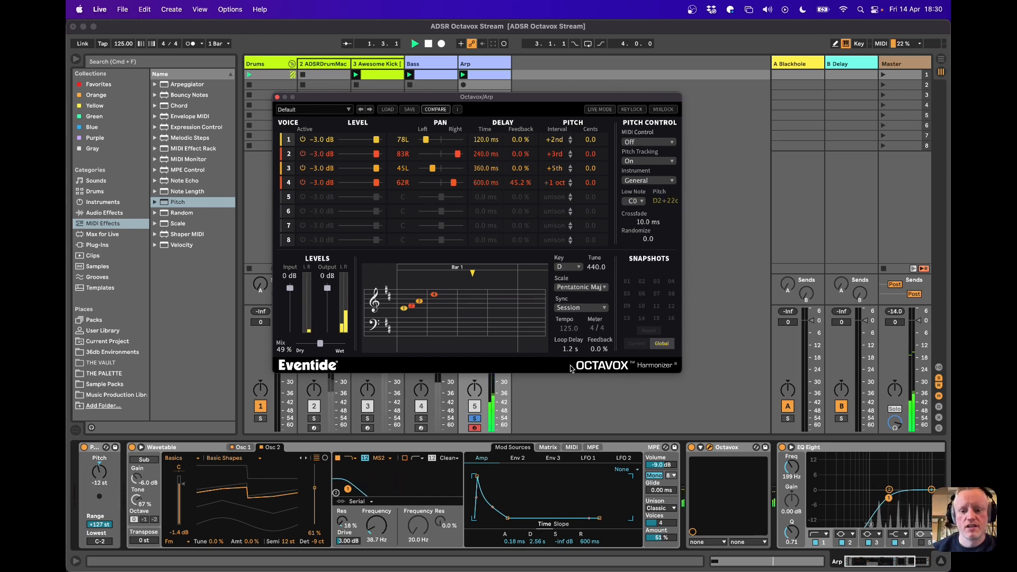
left_click(577, 293)
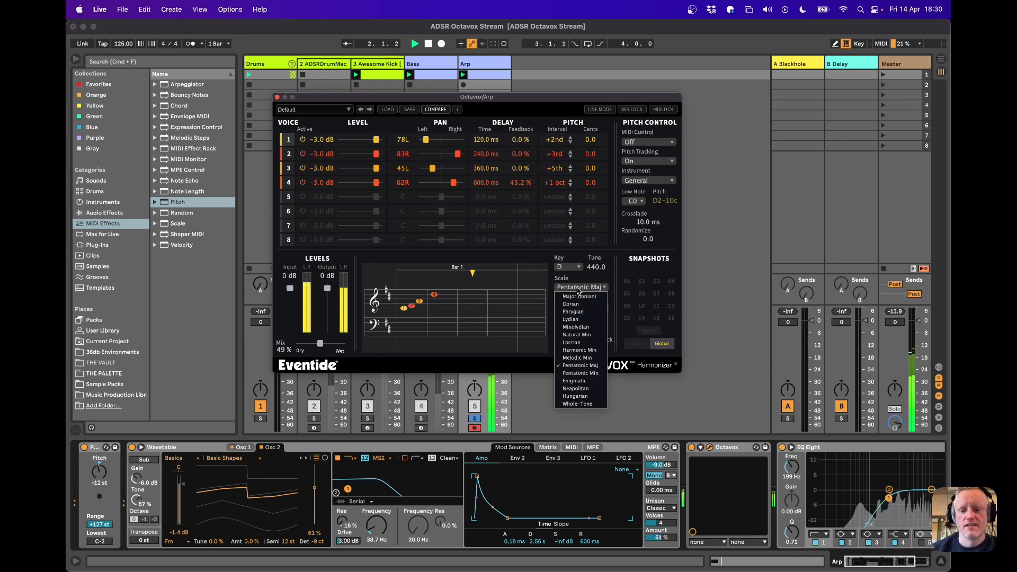
left_click(578, 379)
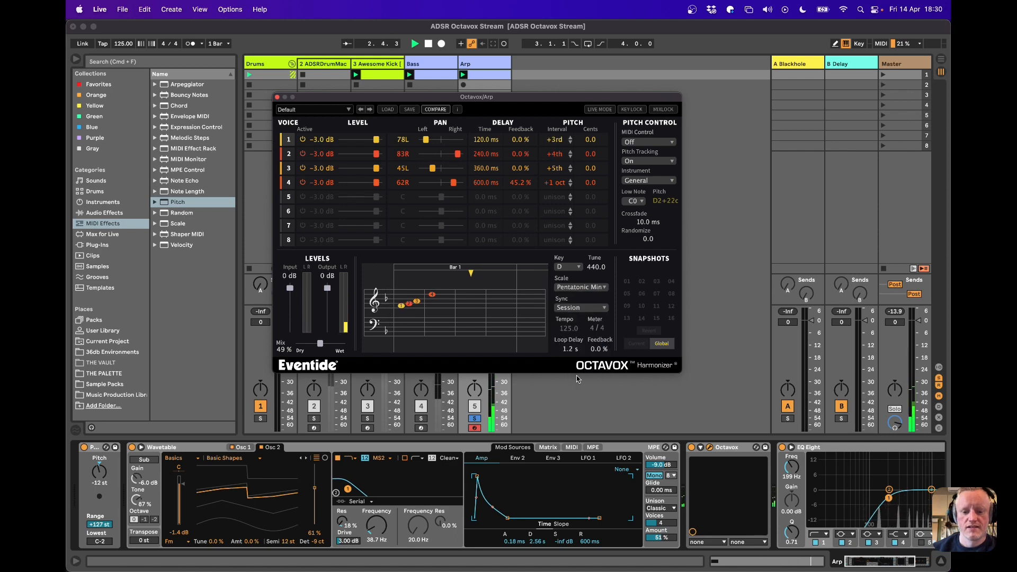
left_click(580, 287)
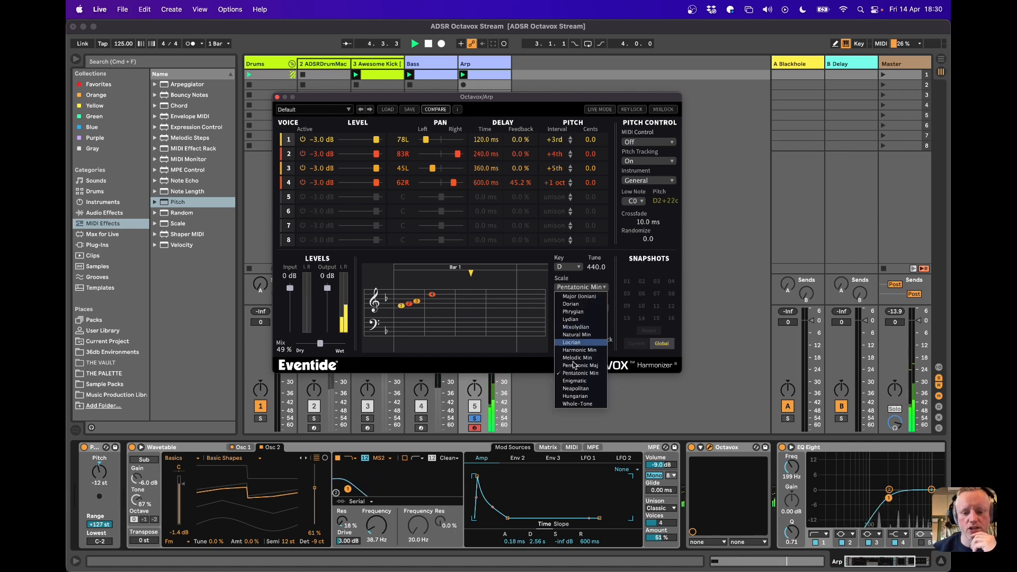
left_click(572, 381)
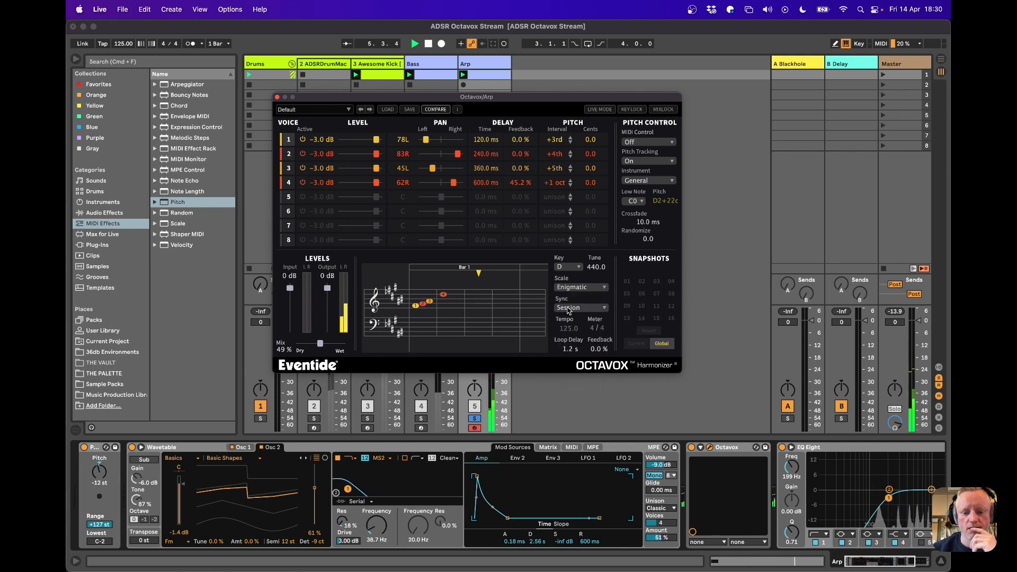
Audition the Neapolitan, Hungarian and Whole-Tone scales in turn during playback
left_click(570, 289)
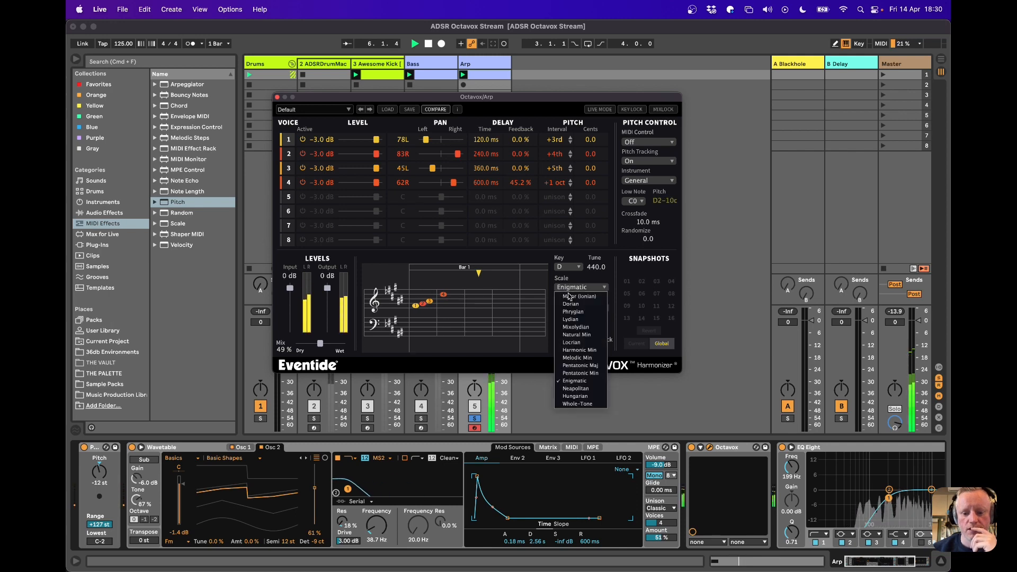
left_click(577, 389)
left_click(570, 293)
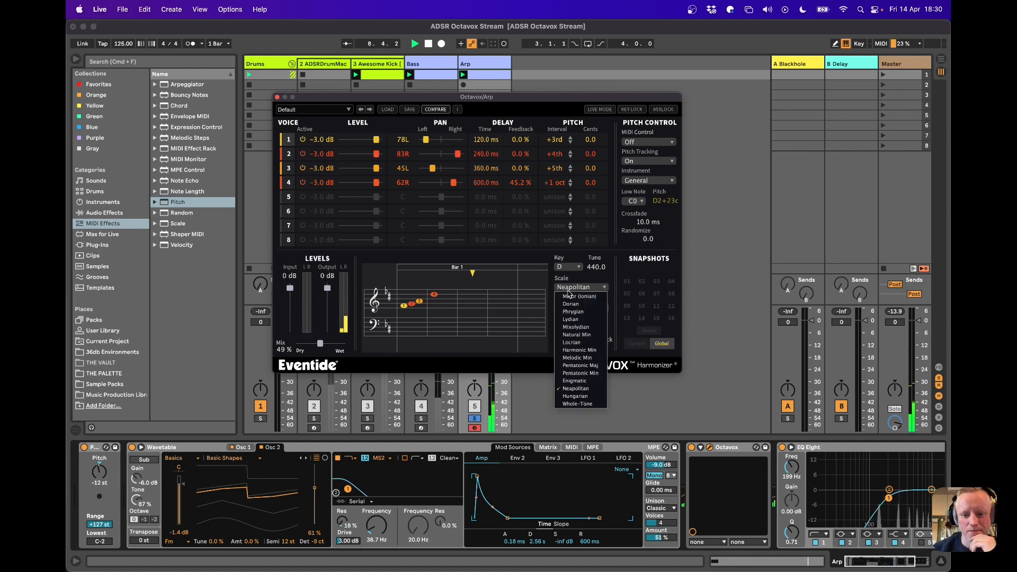
left_click(577, 400)
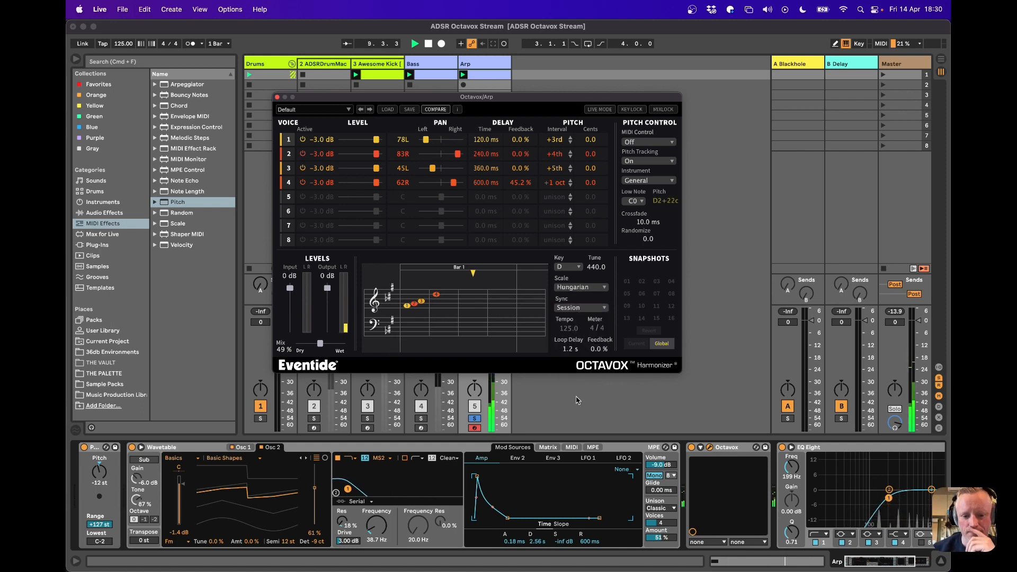
left_click(572, 291)
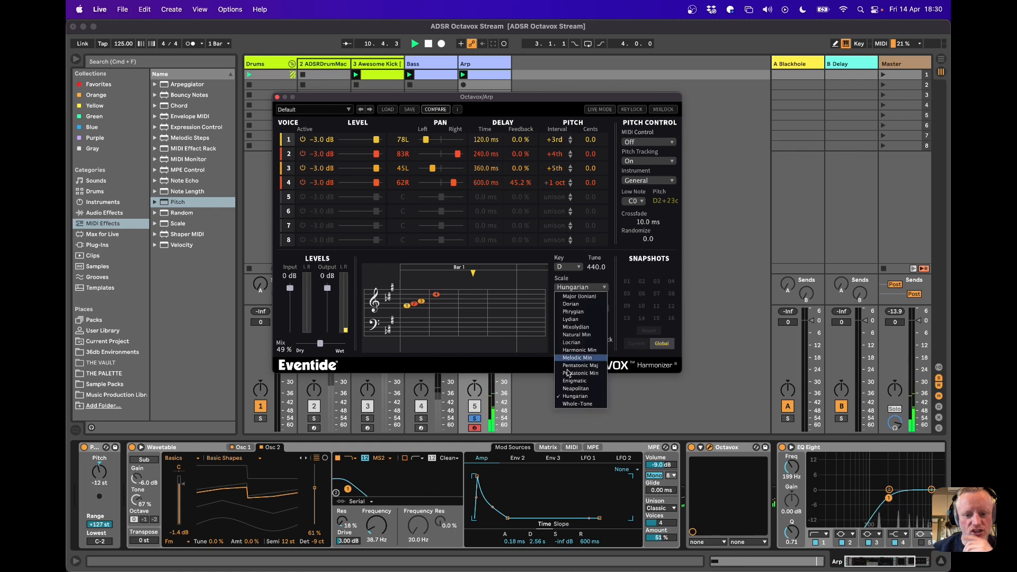
left_click(571, 408)
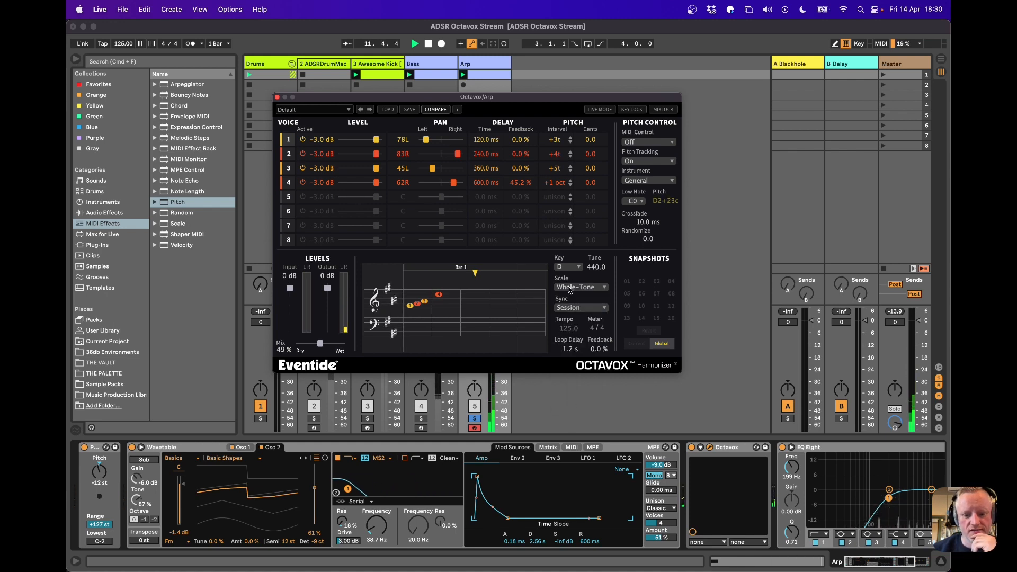
Listen to the Major (Ionian) scale for comparison, settle on Natural Min and stop playback
left_click(570, 289)
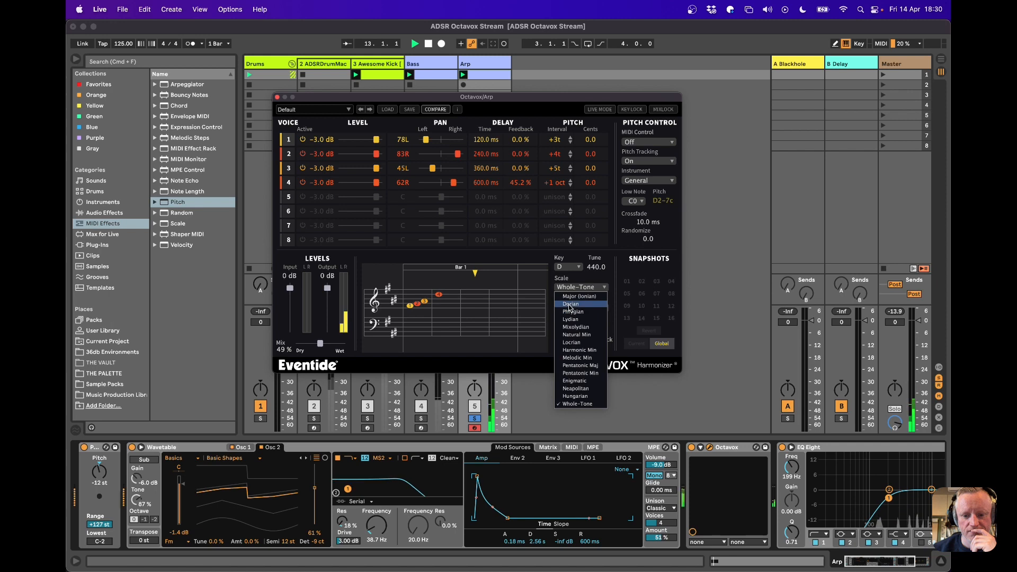
left_click(571, 297)
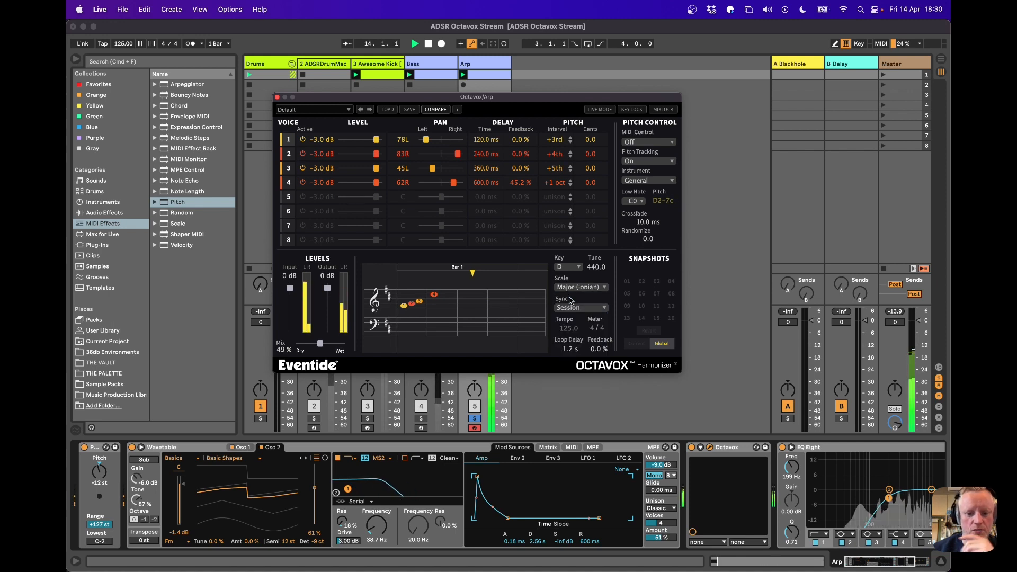
left_click(575, 289)
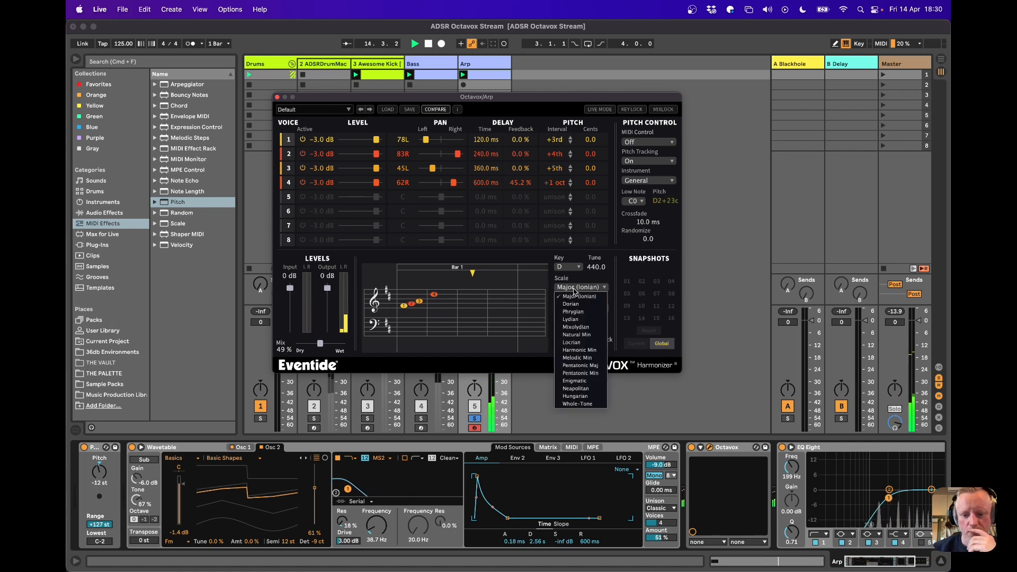
left_click(576, 335)
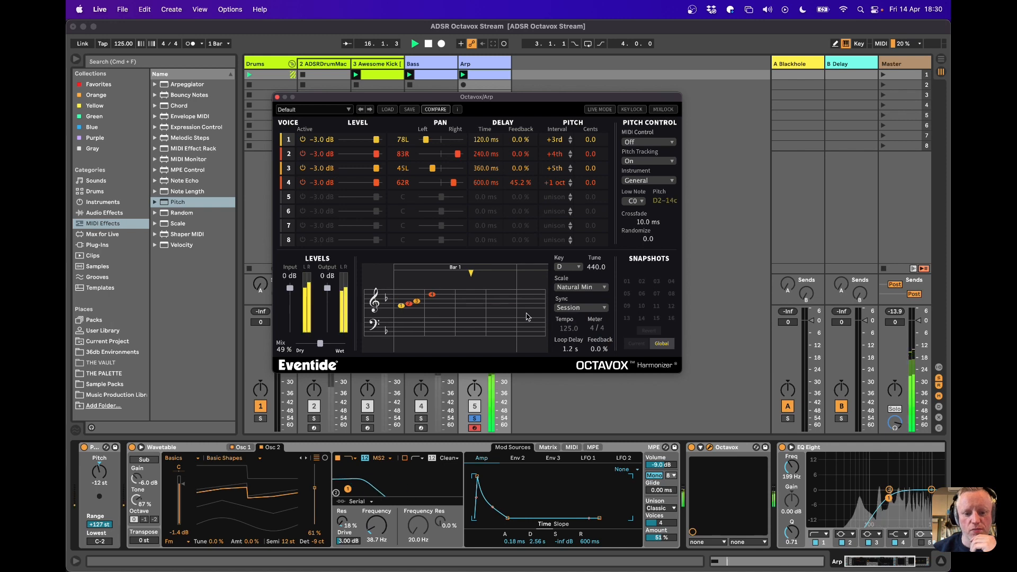
key("space")
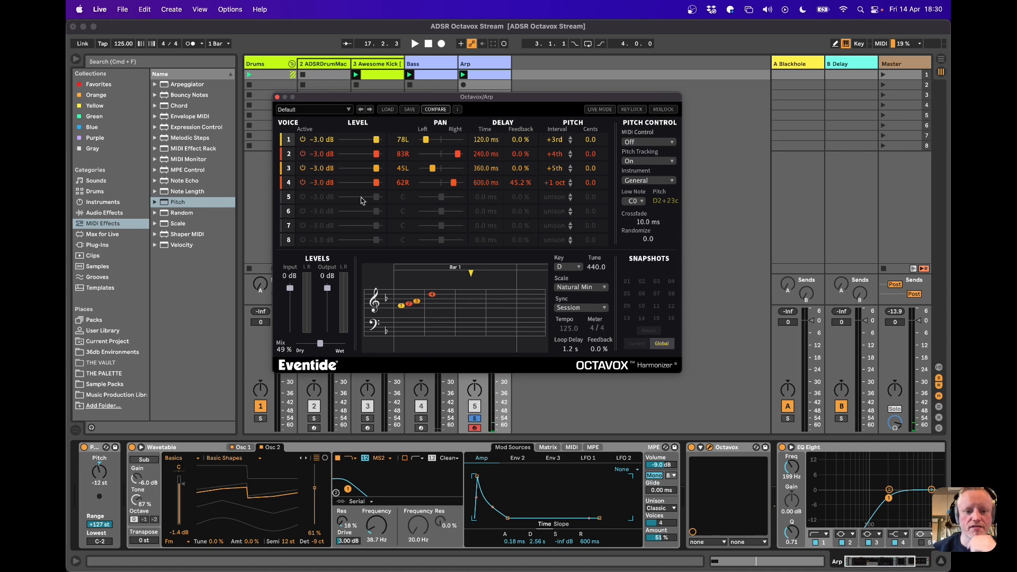
Activate voices 5 and 6 and place them on the staff at 1.1 s, +3rd and 1.2 s, +4th
left_click(303, 197)
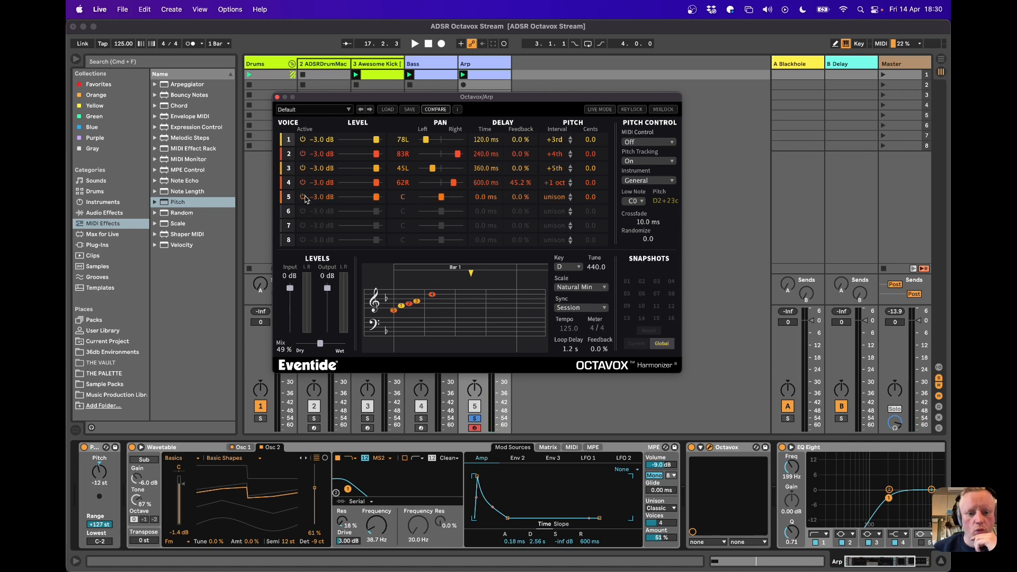
left_click(395, 311)
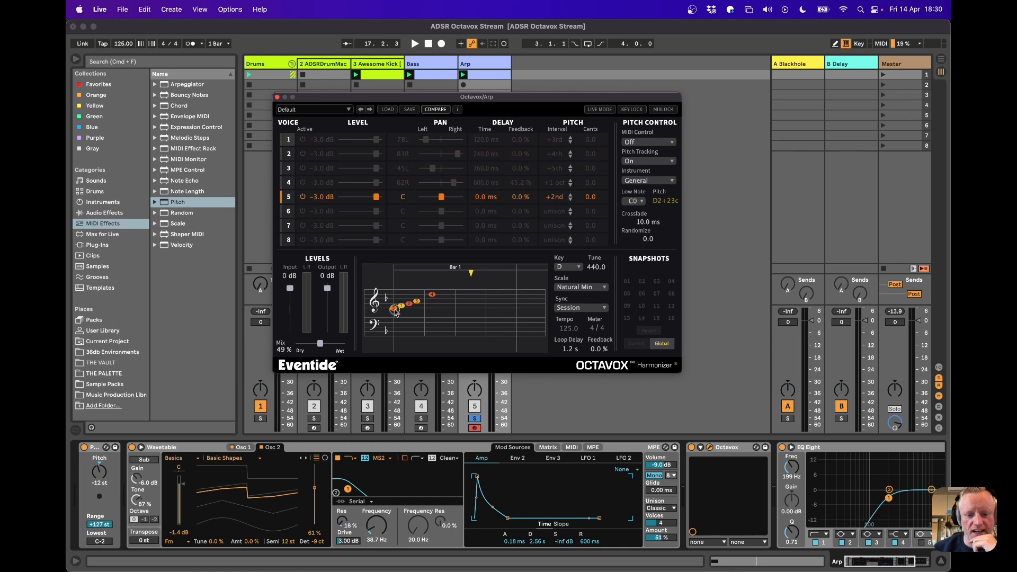
left_click_drag(397, 314, 460, 310)
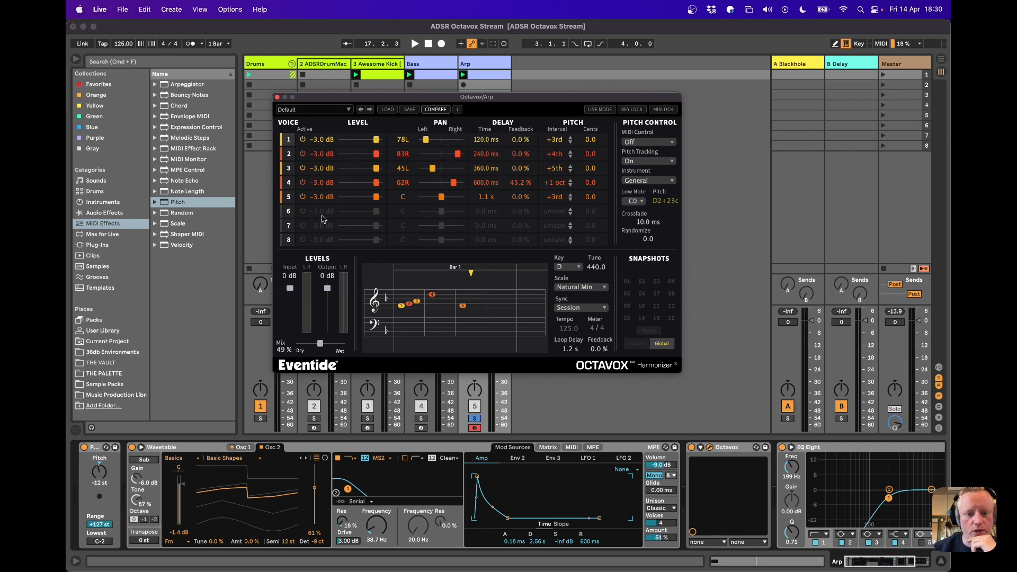
left_click(303, 211)
left_click_drag(397, 310, 471, 306)
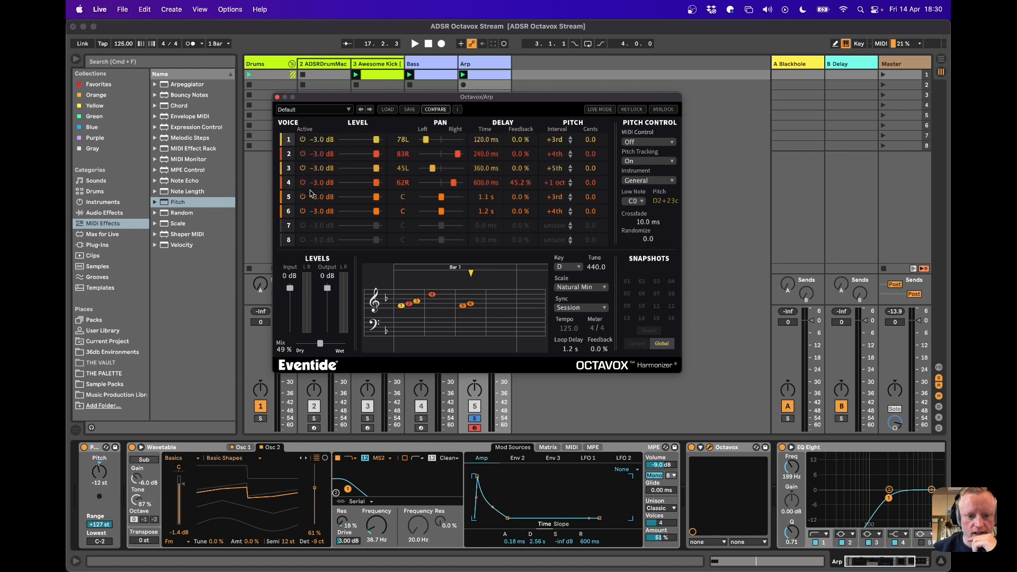
Activate voices 7 and 8 and place them on the staff at 1.3 s, +1 oct and 1.4 s, +5th
left_click(302, 226)
left_click_drag(393, 310, 480, 298)
left_click(304, 240)
left_click_drag(397, 312, 479, 307)
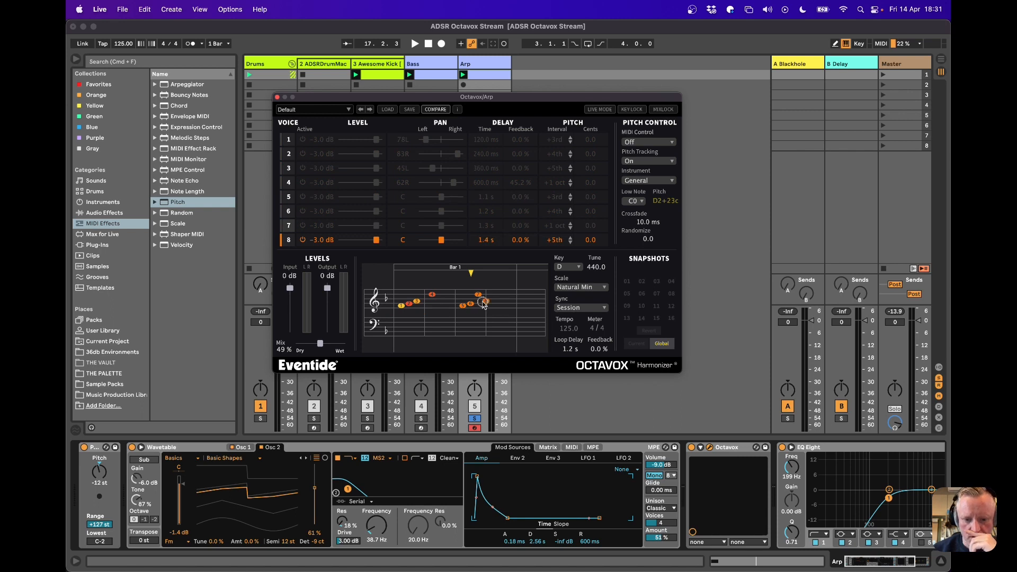
left_click_drag(483, 303, 483, 303)
Play back the eight-voice pattern, deactivate voice 6 and stop playback
key("space")
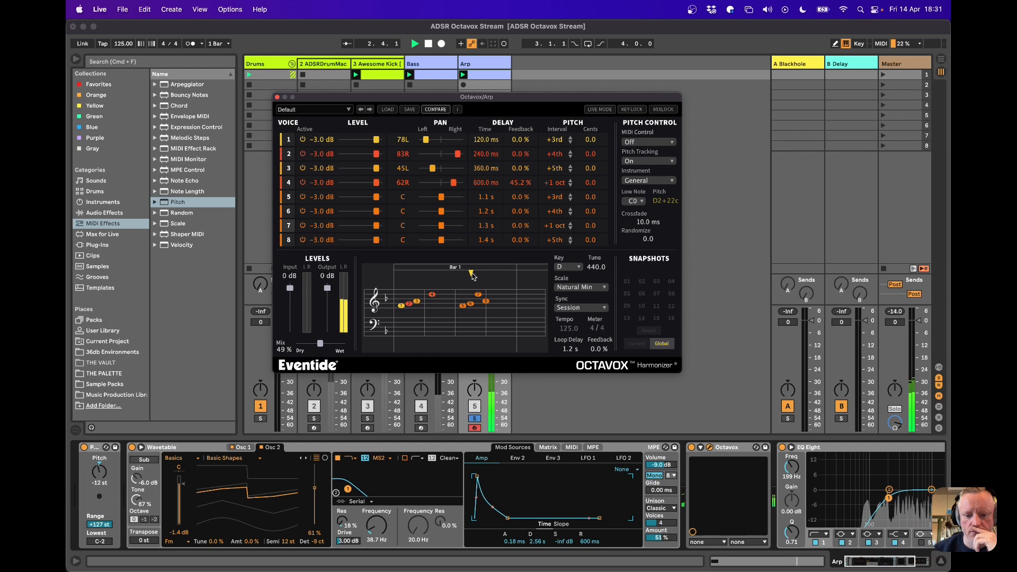
left_click_drag(471, 305, 471, 306)
left_click(303, 211)
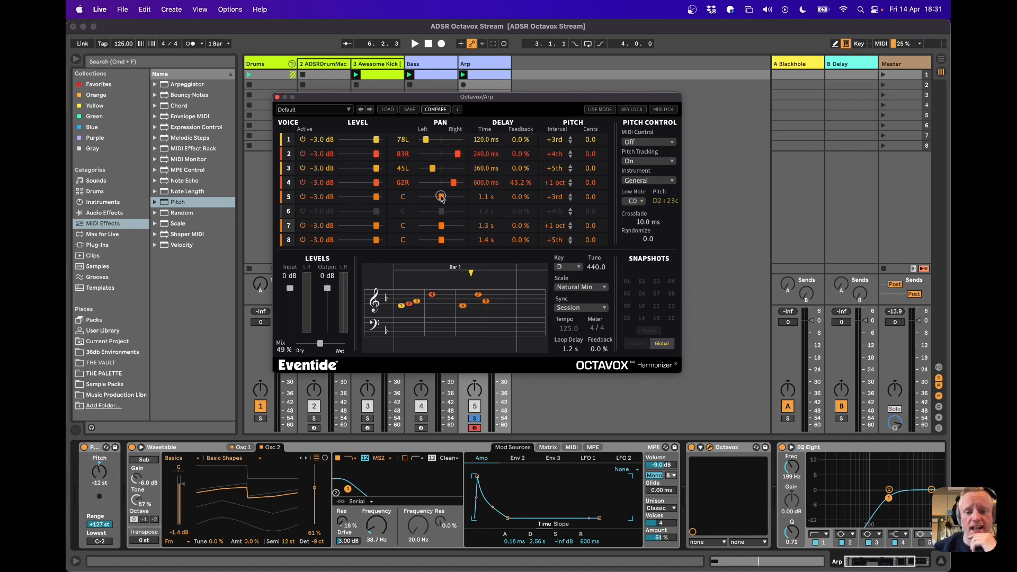
Pan voice 5 to 30L, voice 7 to 58R and voice 8 to 36L, and set the loop feedback to 27.2% during playback
mouse_move(442, 226)
left_mouse_down()
mouse_move(455, 230)
mouse_move(438, 244)
left_mouse_up()
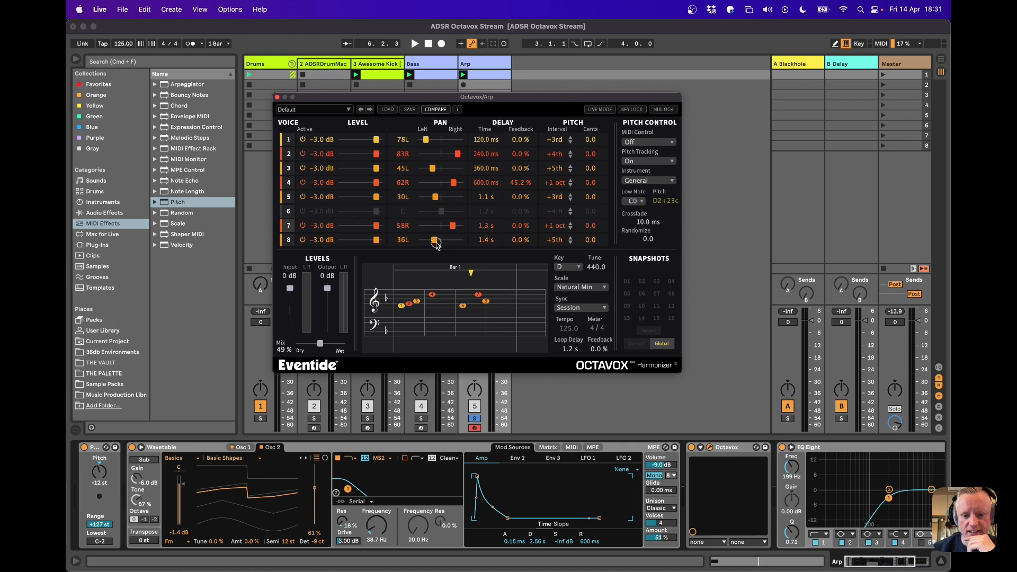
key("space")
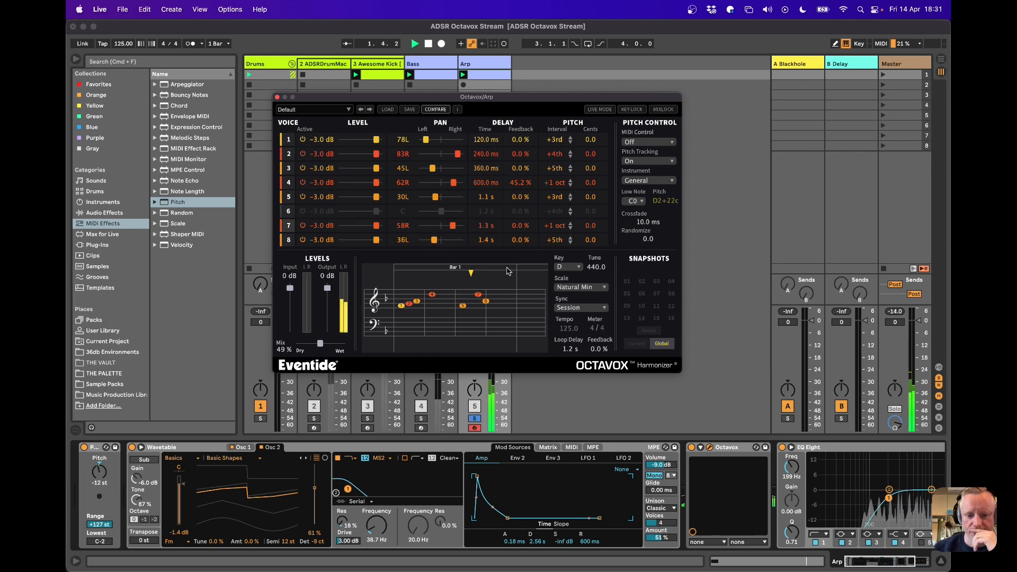
left_click_drag(600, 346, 602, 318)
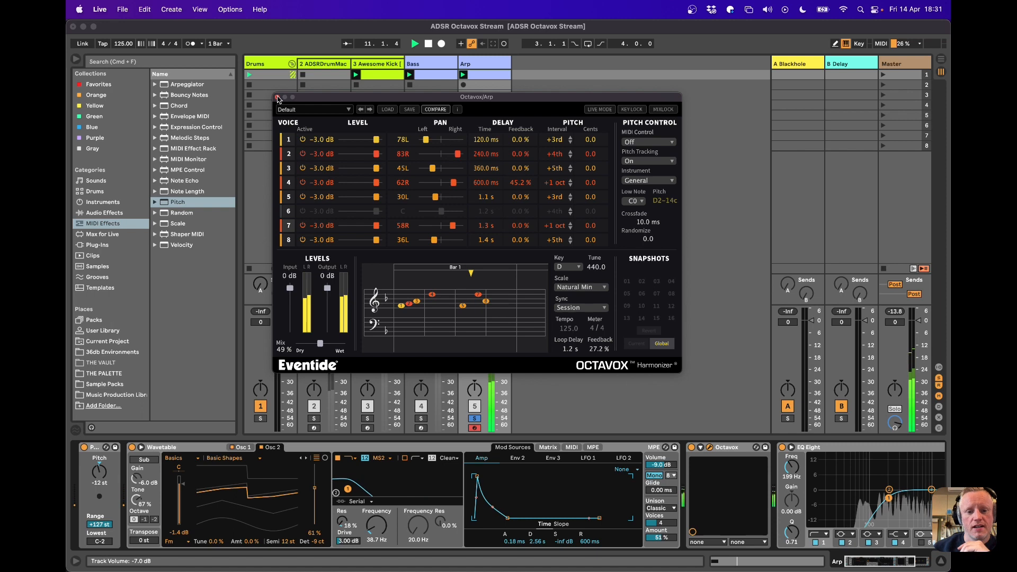
Solo the Drums group alongside the Arp track and set the harmonizer's mix to 50%
left_click(260, 419)
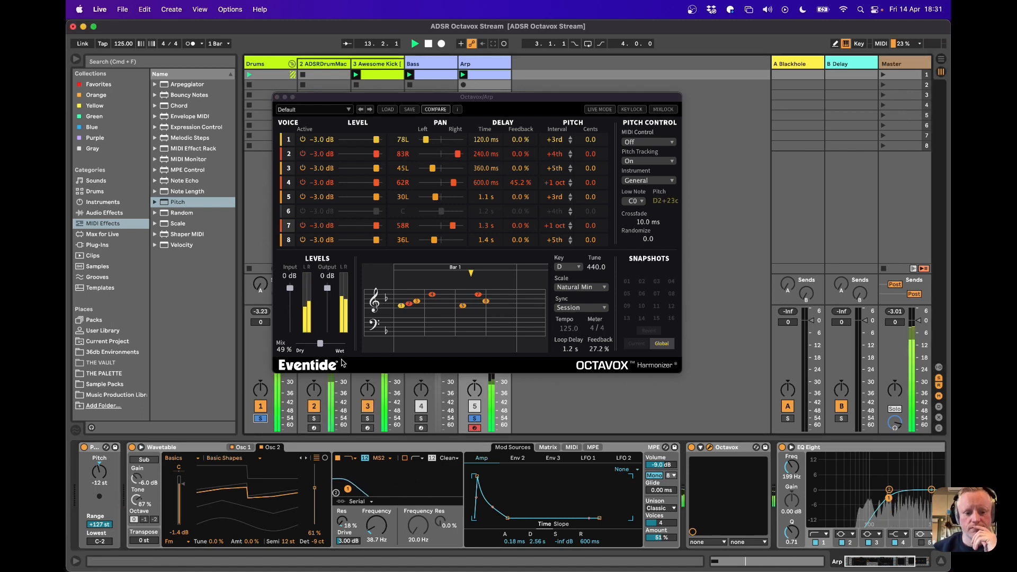
left_click_drag(320, 345, 323, 347)
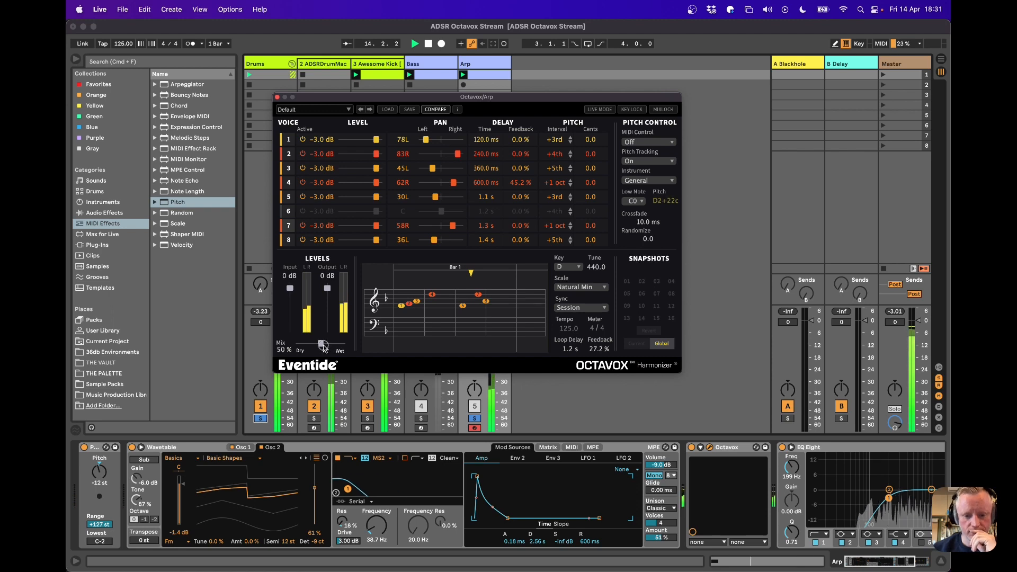
Uncover the Arp channel, set the Wavetable volume to -5.7 dB and send the track to A Blackhole at -8.0 dB
left_click_drag(448, 100, 243, 118)
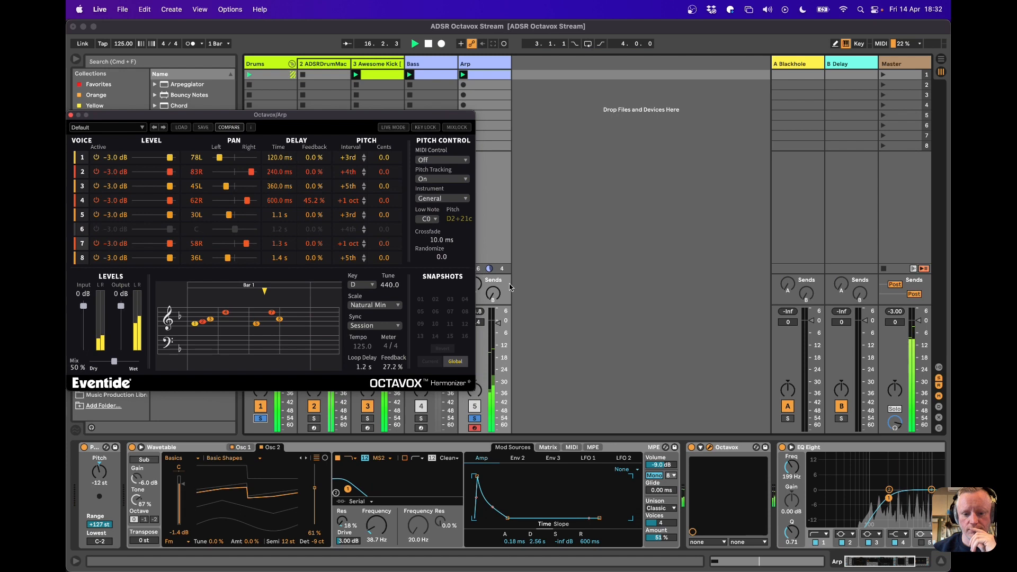
left_click(497, 326)
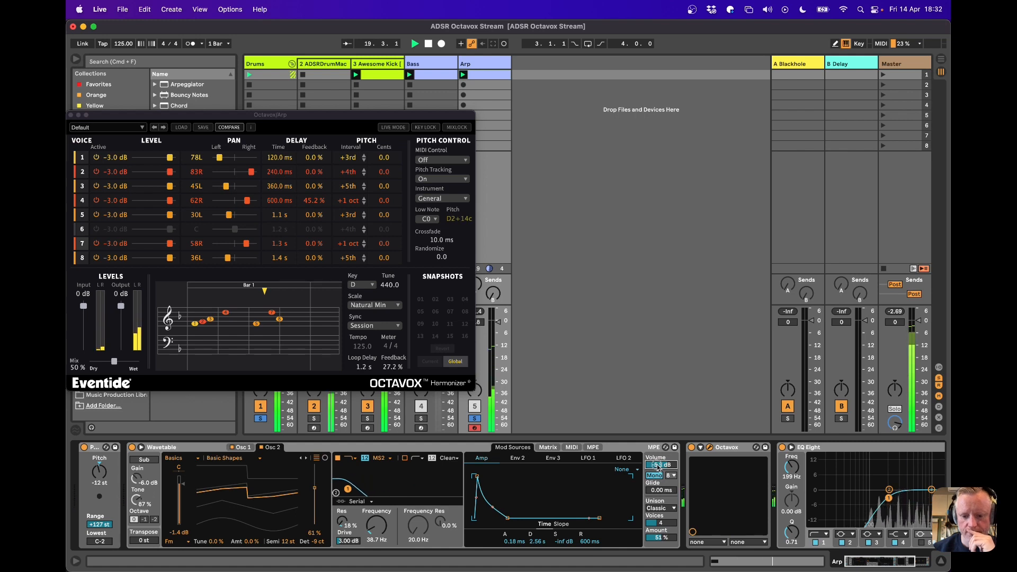
left_click(480, 285)
left_click_drag(481, 286, 481, 254)
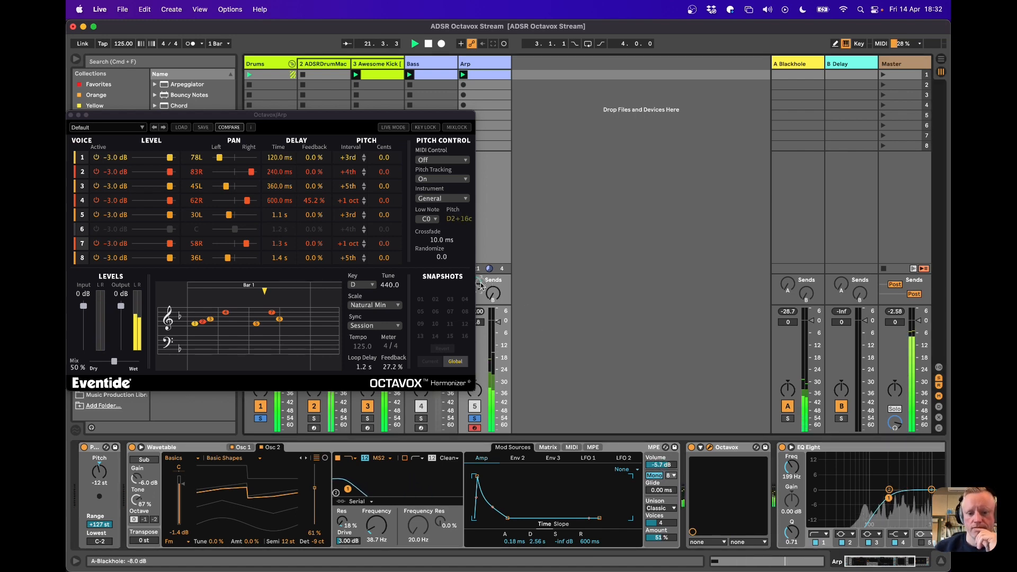
Open the Arp clip's notes, stop playback and add a D3 note at 1.3
left_click_drag(358, 115, 464, 120)
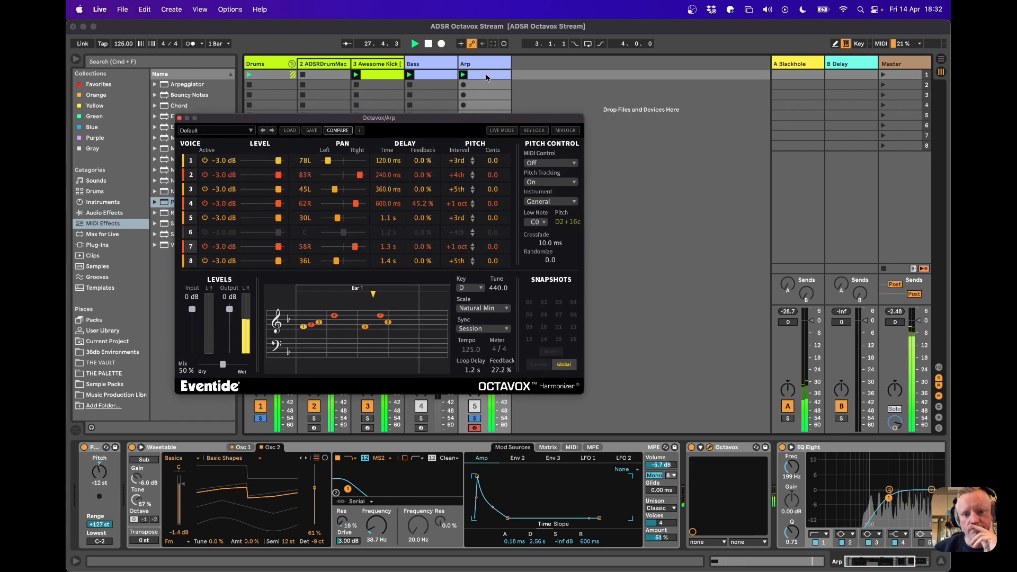
double_click(488, 77)
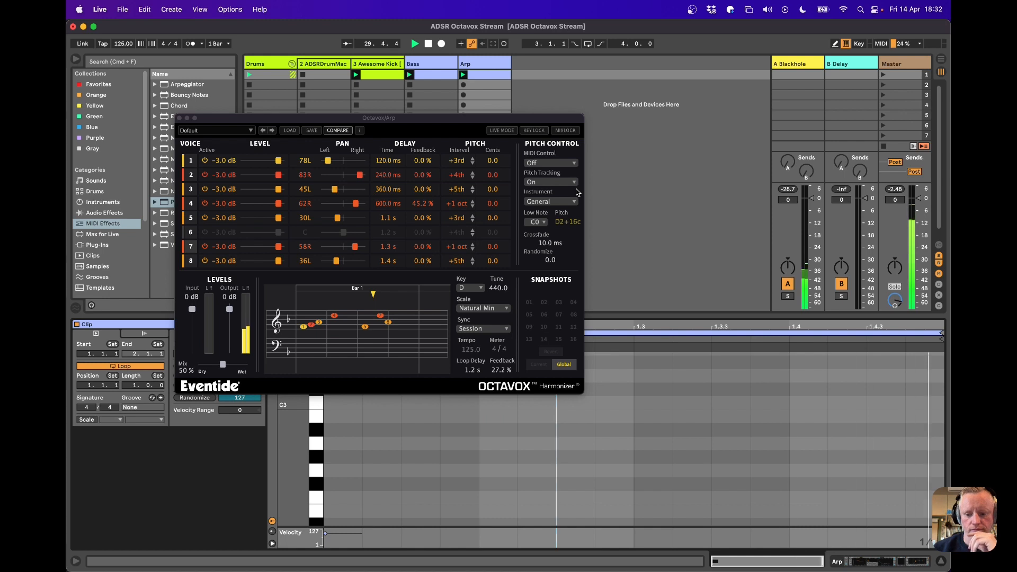
scroll(694, 424, "down", 3)
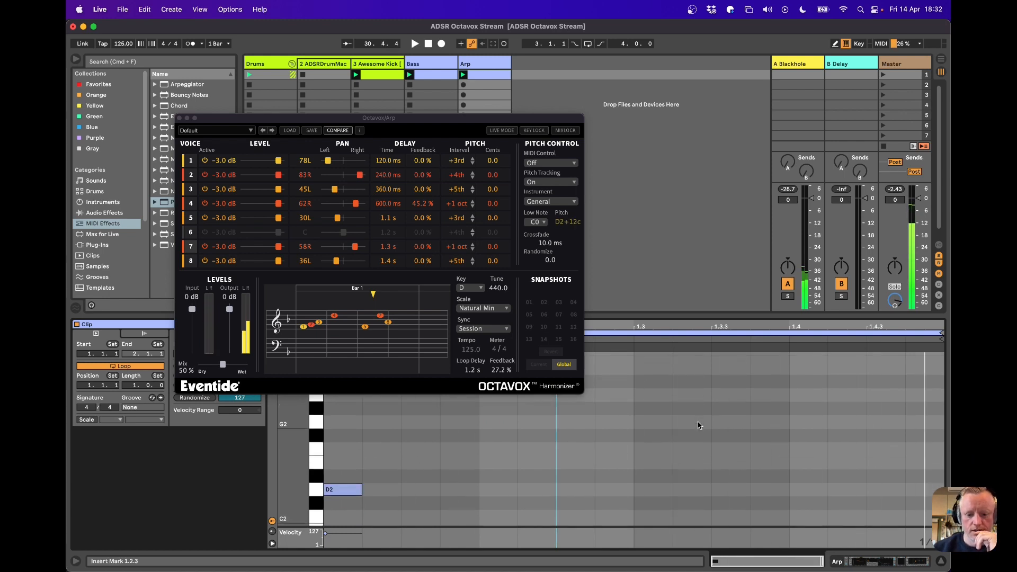
scroll(671, 431, "up", 1)
scroll(646, 450, "up", 5)
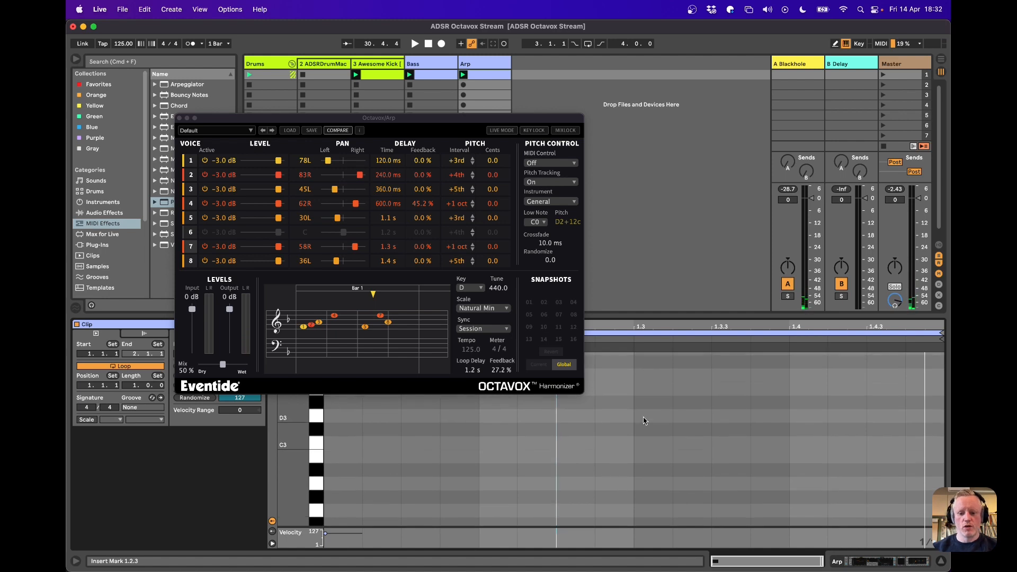
double_click(644, 418)
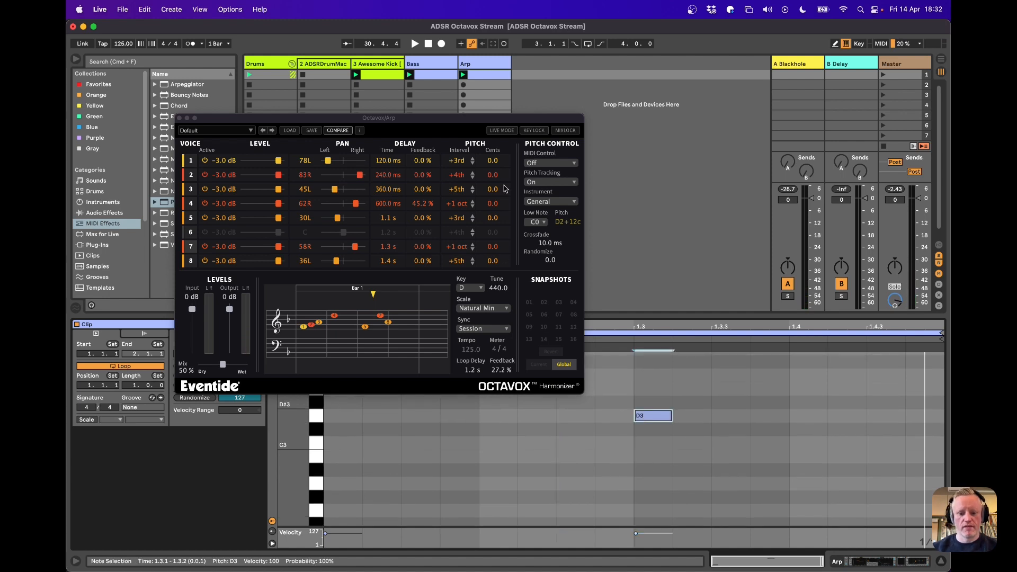
Uncover the note editor, fold it to the used pitches and duplicate the clip's loop to two bars
left_click_drag(492, 119, 491, 105)
left_click_drag(498, 61, 482, 34)
left_click(281, 347)
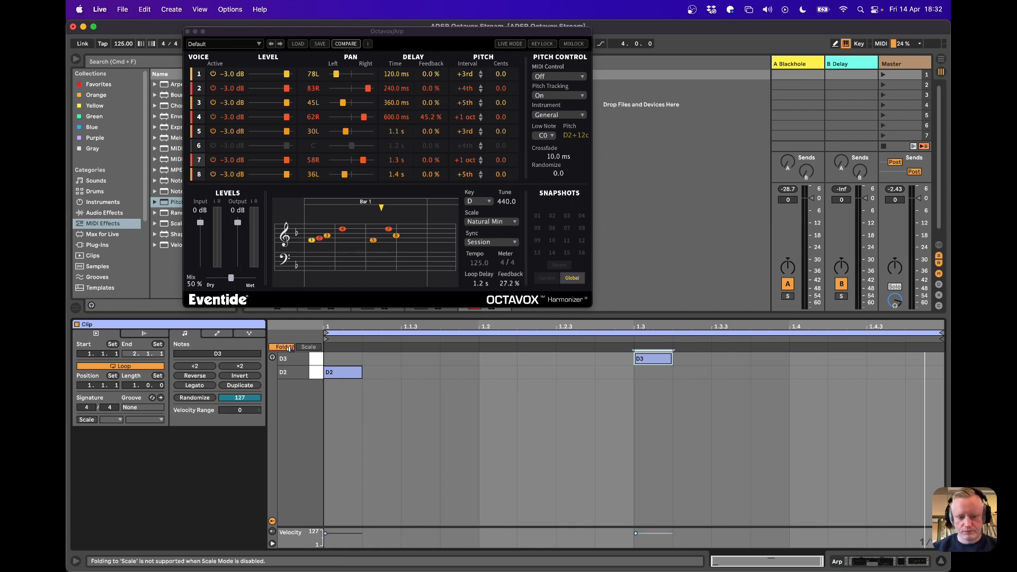
left_click(239, 386)
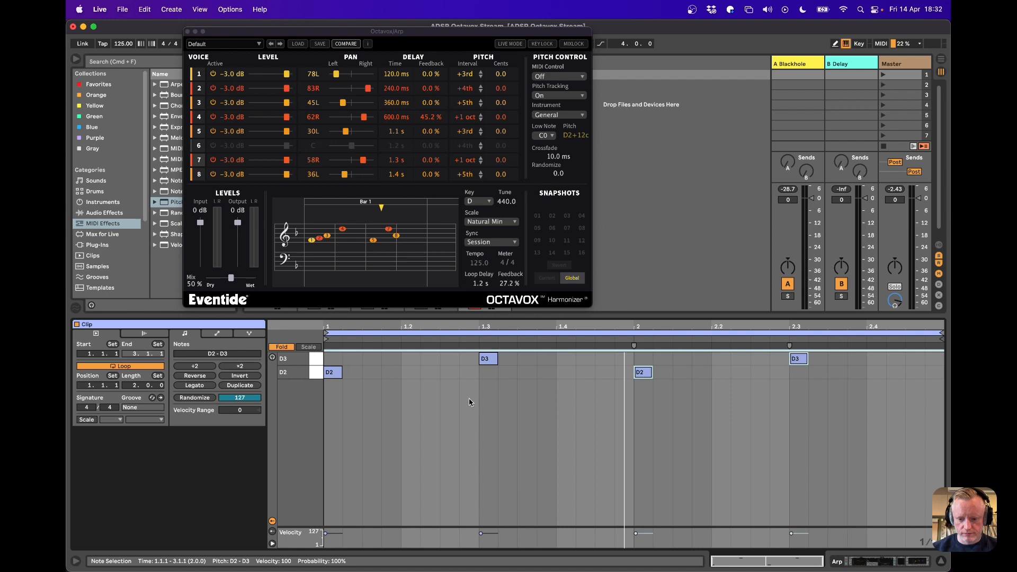
Delete the D3 notes at 1.3 and 2.3, raise the bar 2 note to D3 and play back the pattern
double_click(491, 362)
left_click_drag(649, 378, 647, 365)
left_click(800, 361)
double_click(800, 360)
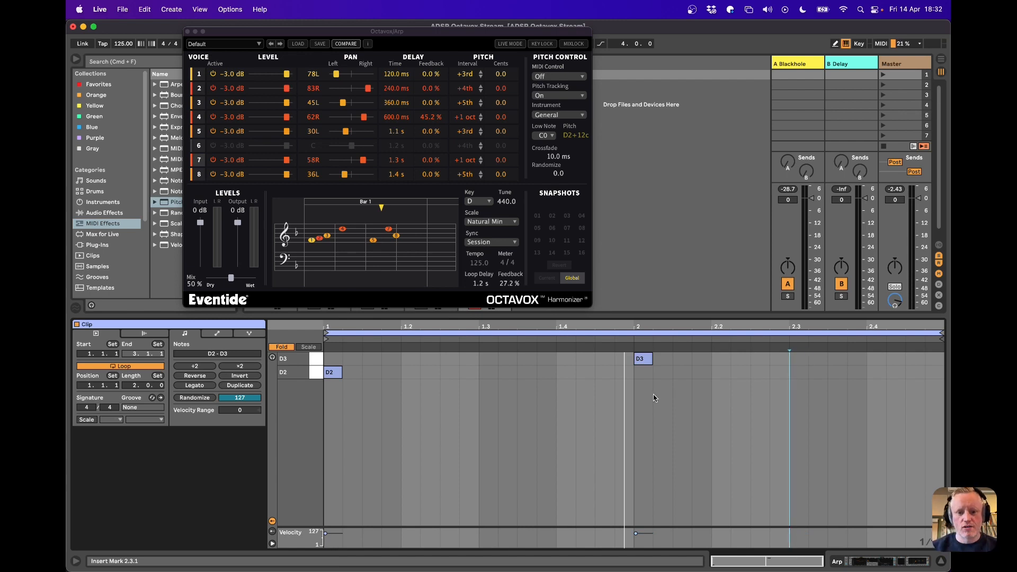
key("space")
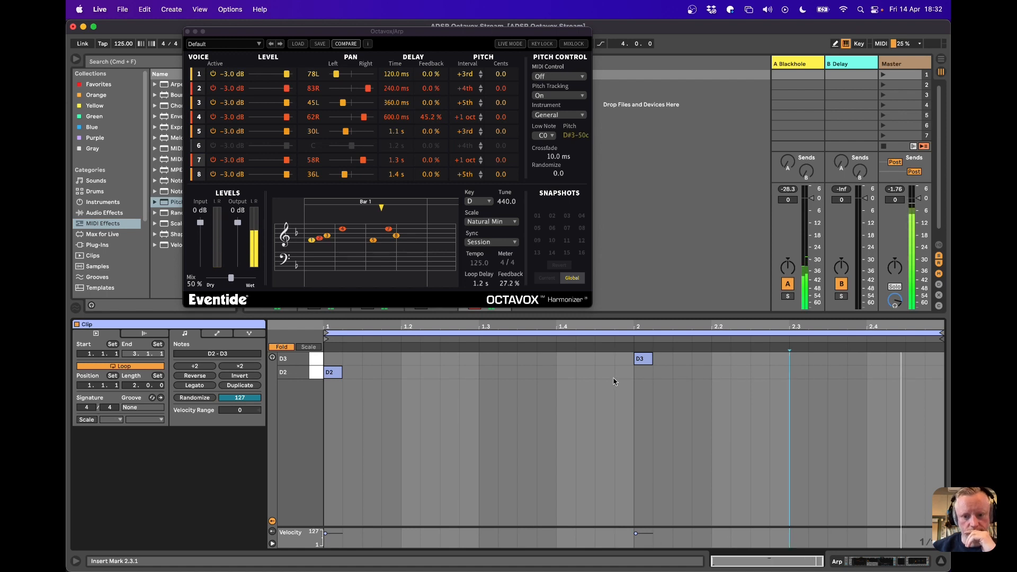
left_click(643, 357)
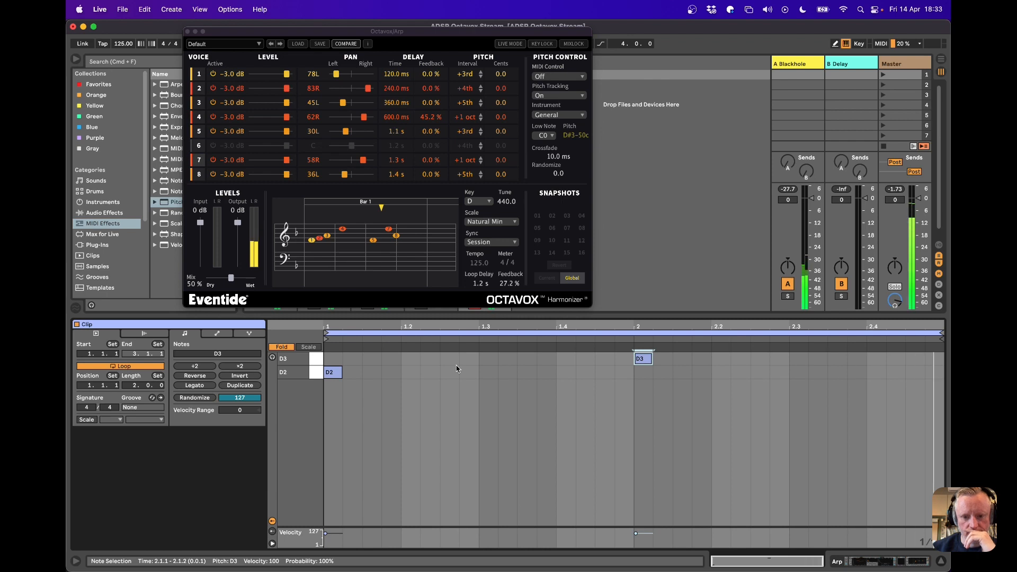
Add D3 notes at 1.3 and 2.3 and replace the D3 at the start of bar 2 with a D2
double_click(488, 359)
double_click(647, 373)
double_click(645, 359)
double_click(797, 359)
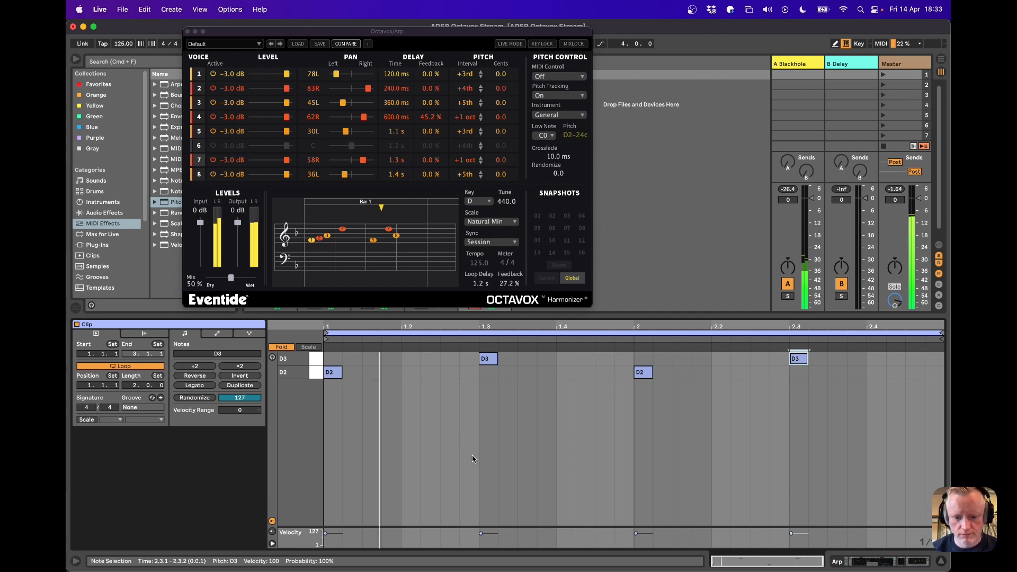
Lower the velocity of the D3 note at 1.3 to 47 and the D3 note at 2.3 to 40
left_click_drag(480, 533, 481, 540)
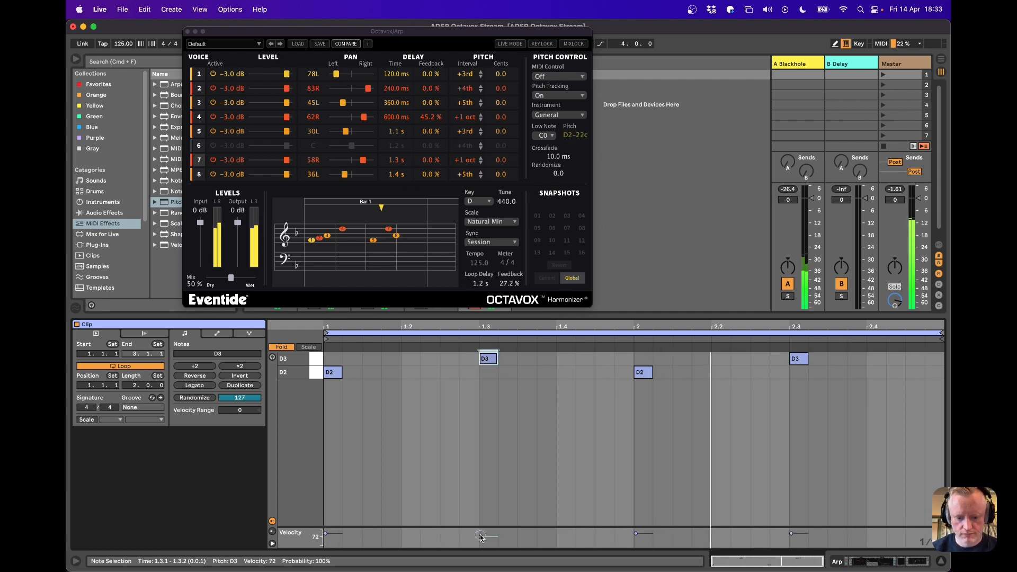
left_click(799, 361)
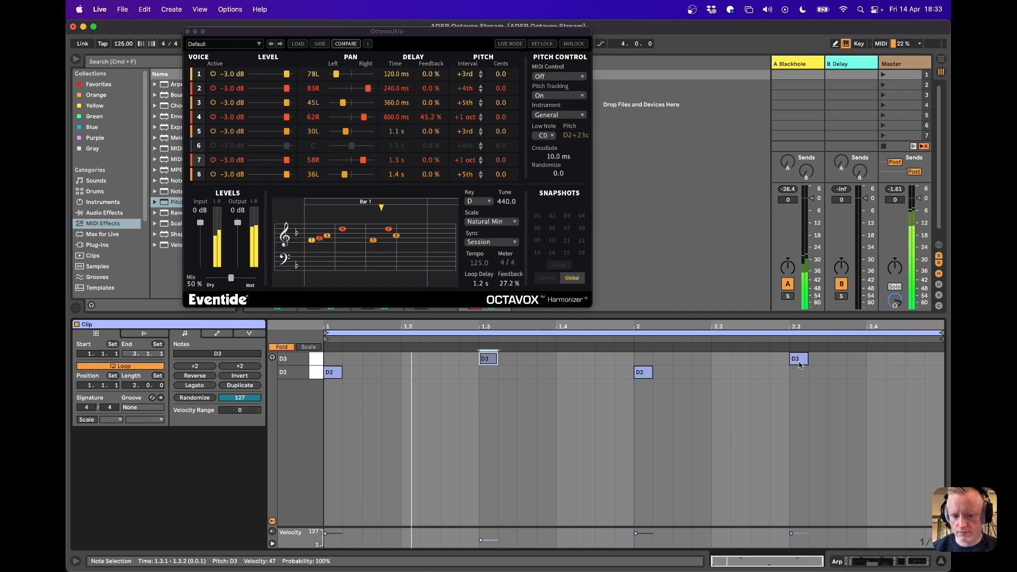
left_click_drag(799, 362, 799, 362)
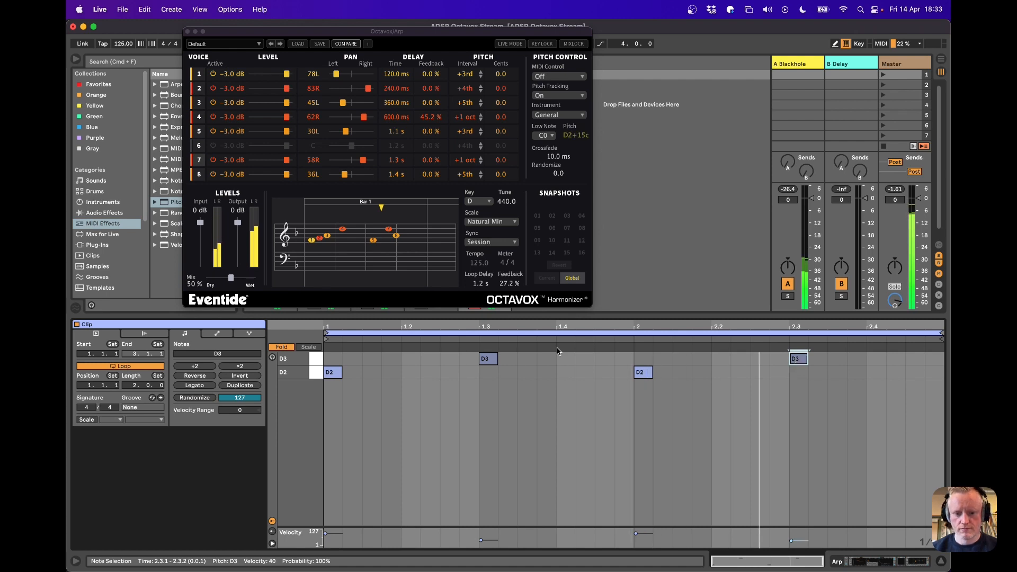